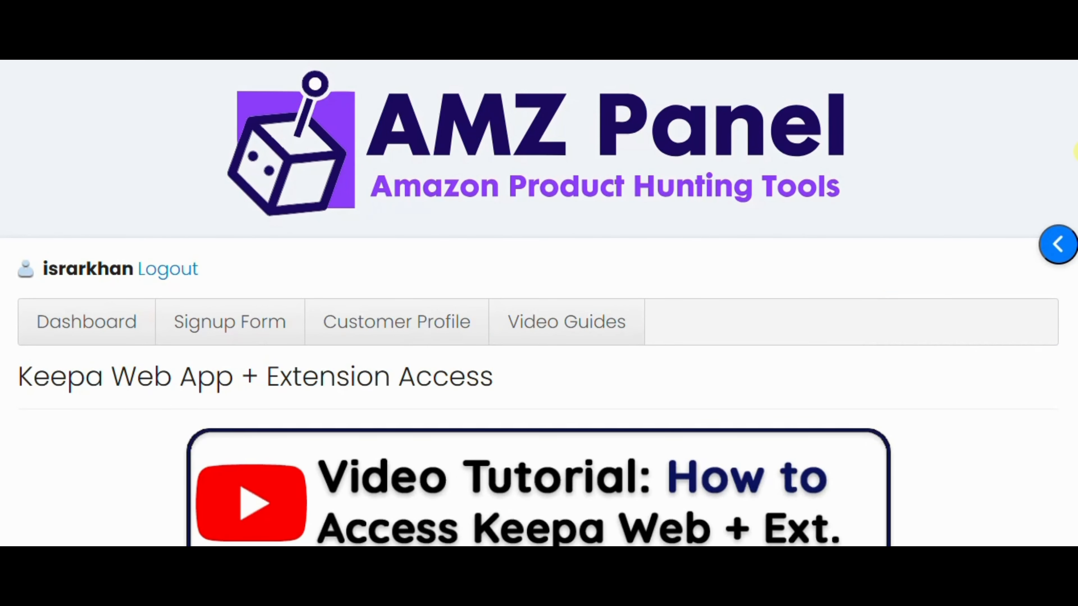
# Open the Keepa web app through its access link and go to the Product Finder in the data section
pyautogui.scroll(-5, 539, 304)
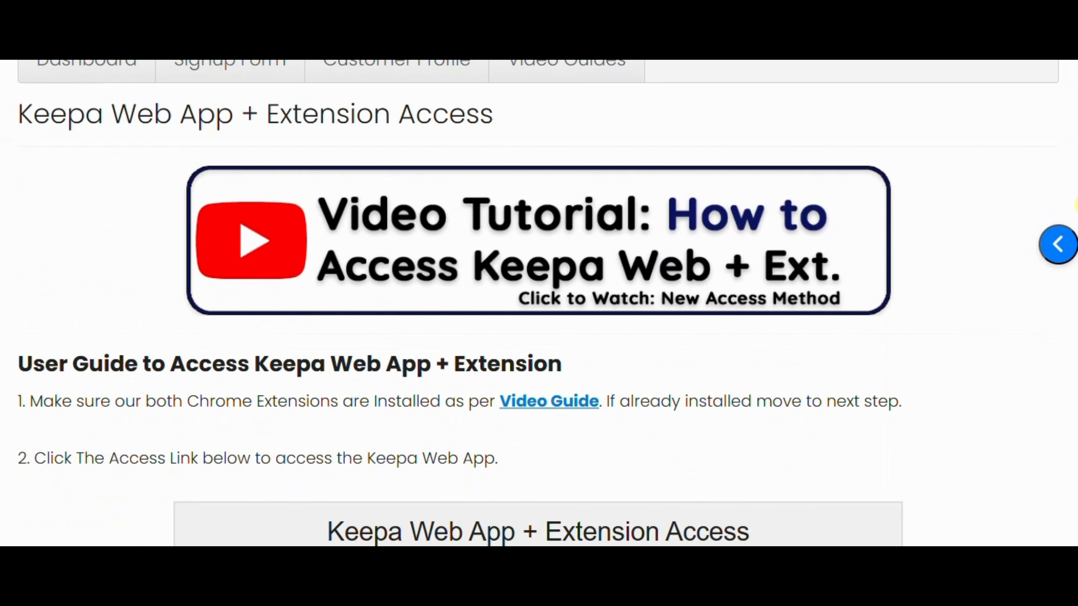
pyautogui.scroll(-8, 539, 304)
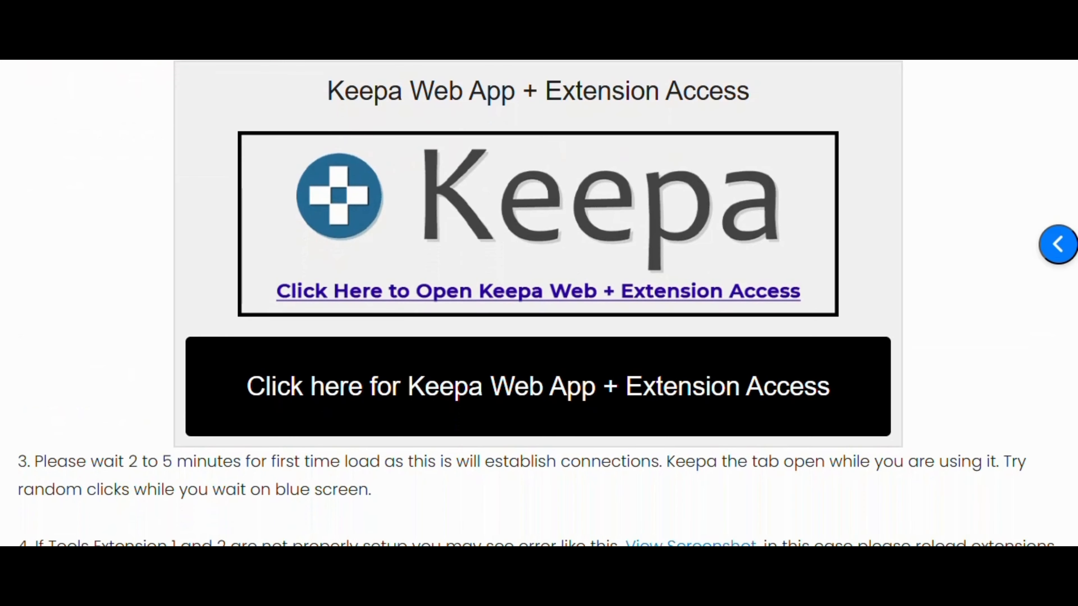
pyautogui.click(399, 294)
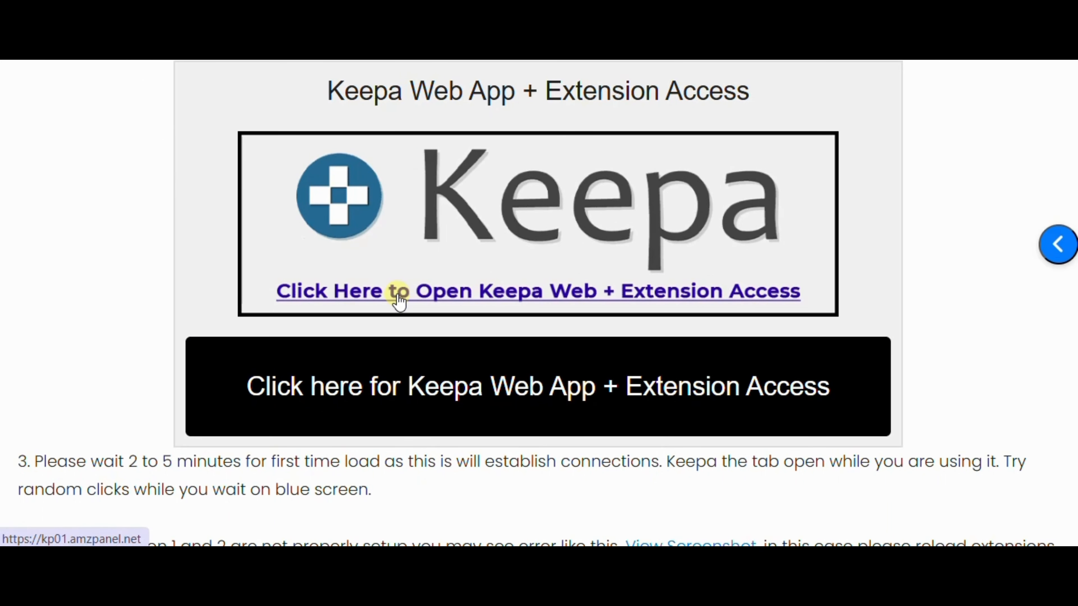
pyautogui.click(443, 311)
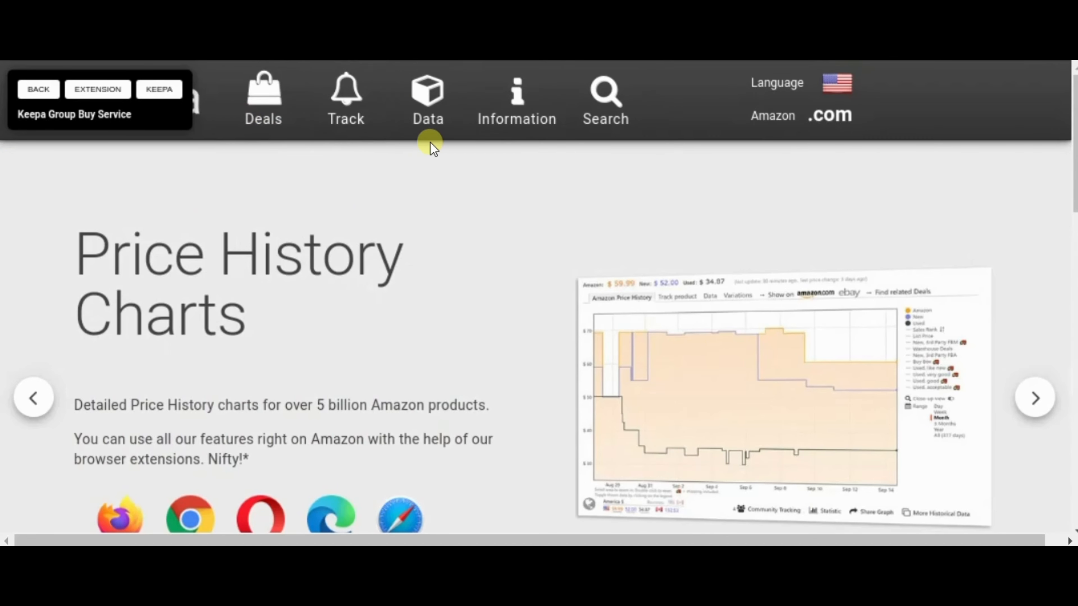
pyautogui.click(427, 122)
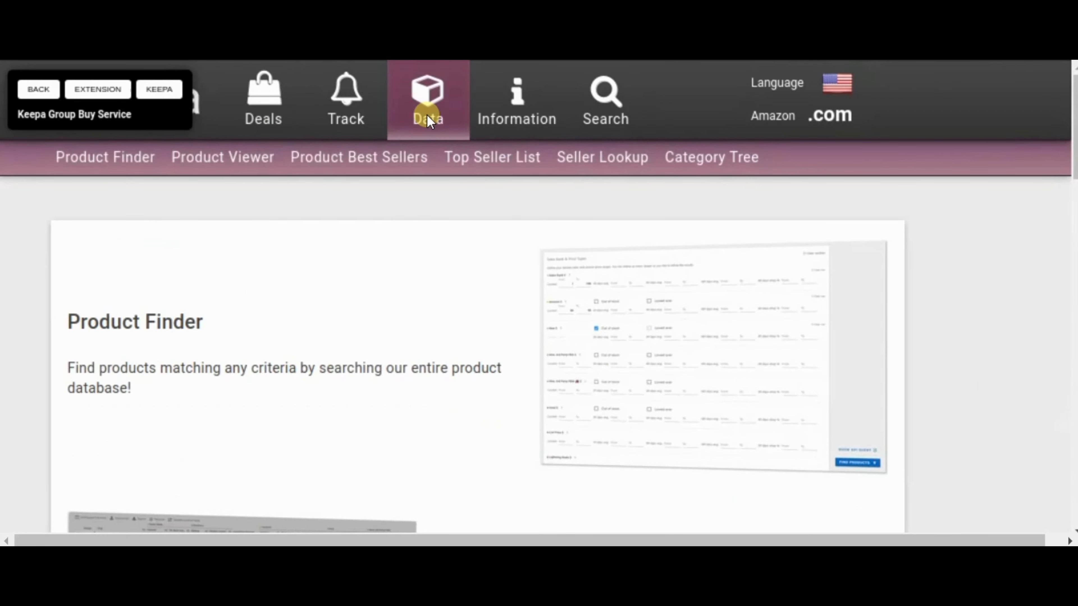
pyautogui.click(112, 163)
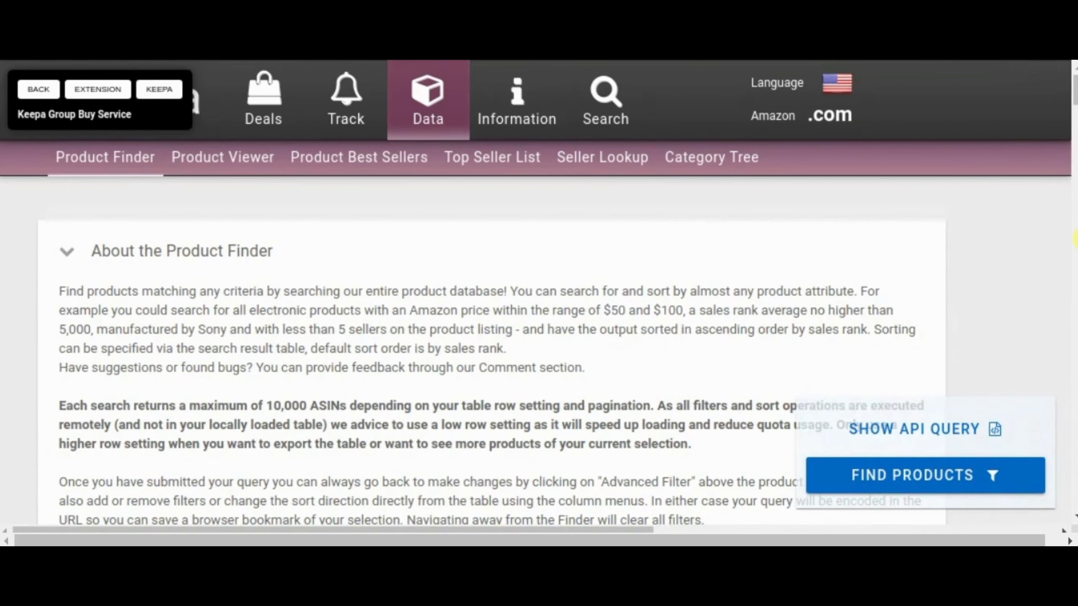
# Set the current Sales Rank range from 6000 to 80000 in the Product Finder
pyautogui.moveTo(1074, 96)
pyautogui.mouseDown()
pyautogui.moveTo(1075, 132)
pyautogui.moveTo(1075, 116)
pyautogui.mouseUp()
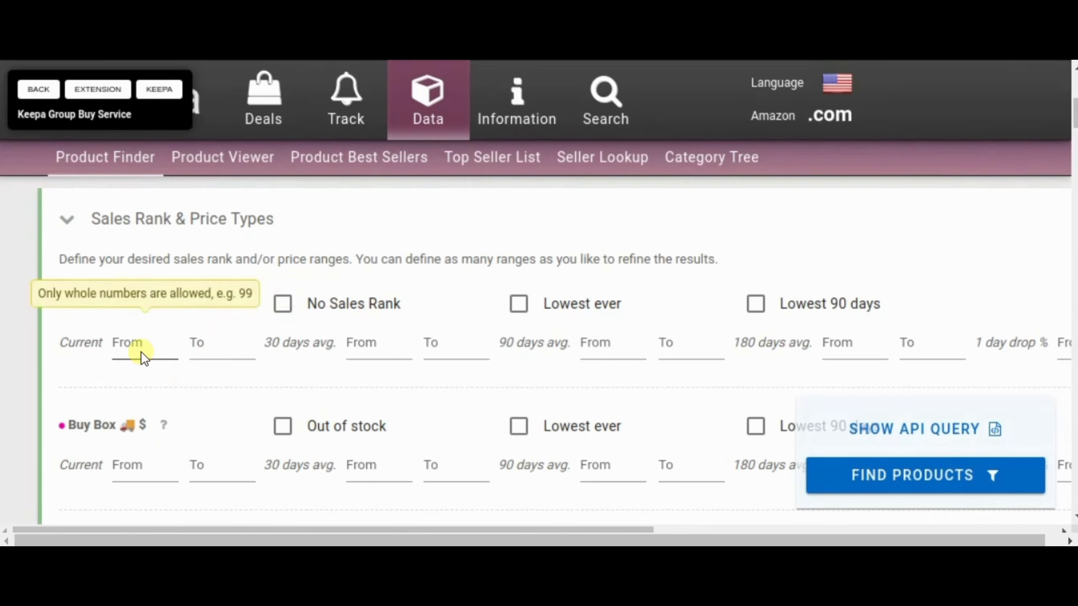
pyautogui.click(155, 352)
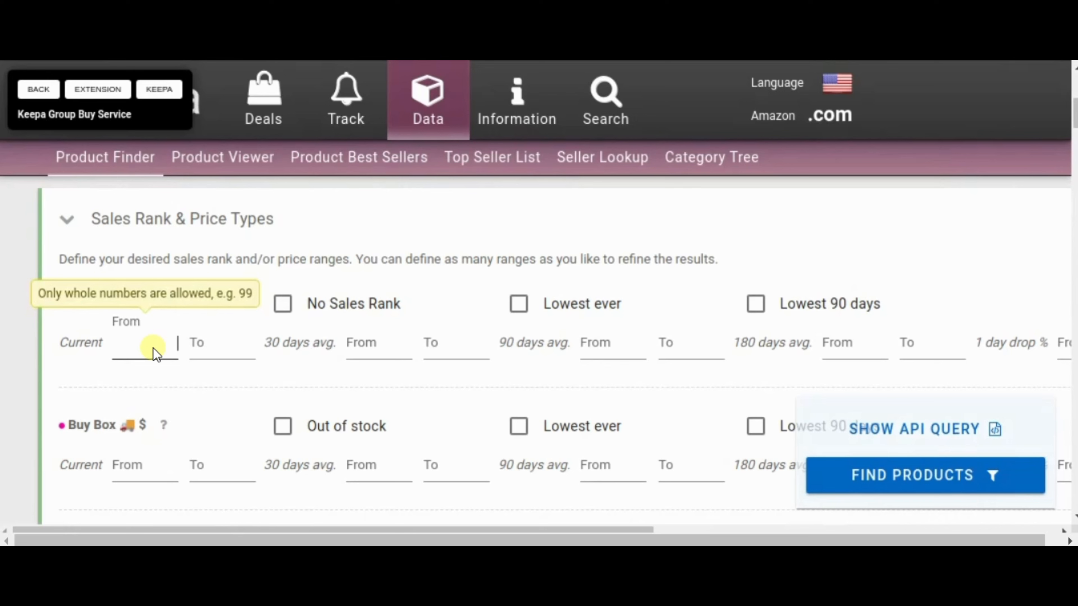
pyautogui.write('6000')
pyautogui.click(207, 347)
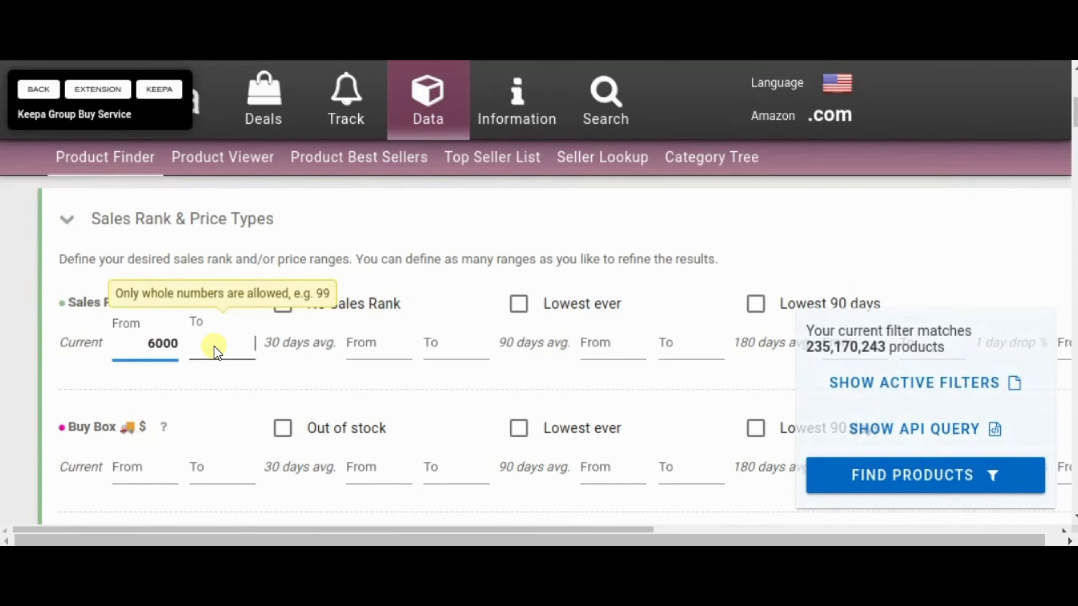
pyautogui.write('80000')
pyautogui.click(234, 368)
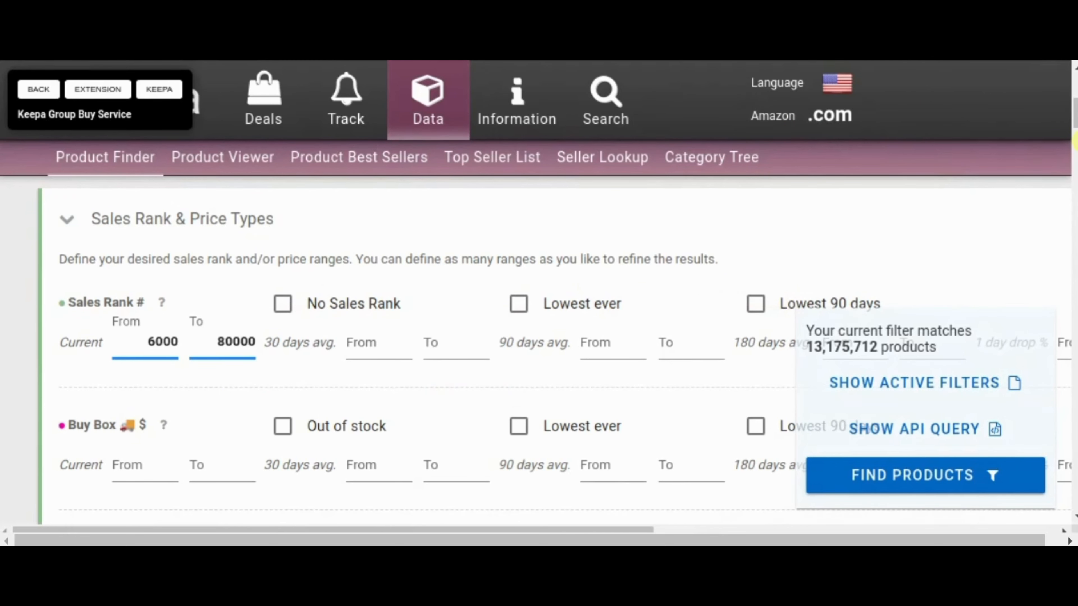
# Restrict the Amazon price filter to products that are out of stock at Amazon
pyautogui.scroll(-3, 1074, 119)
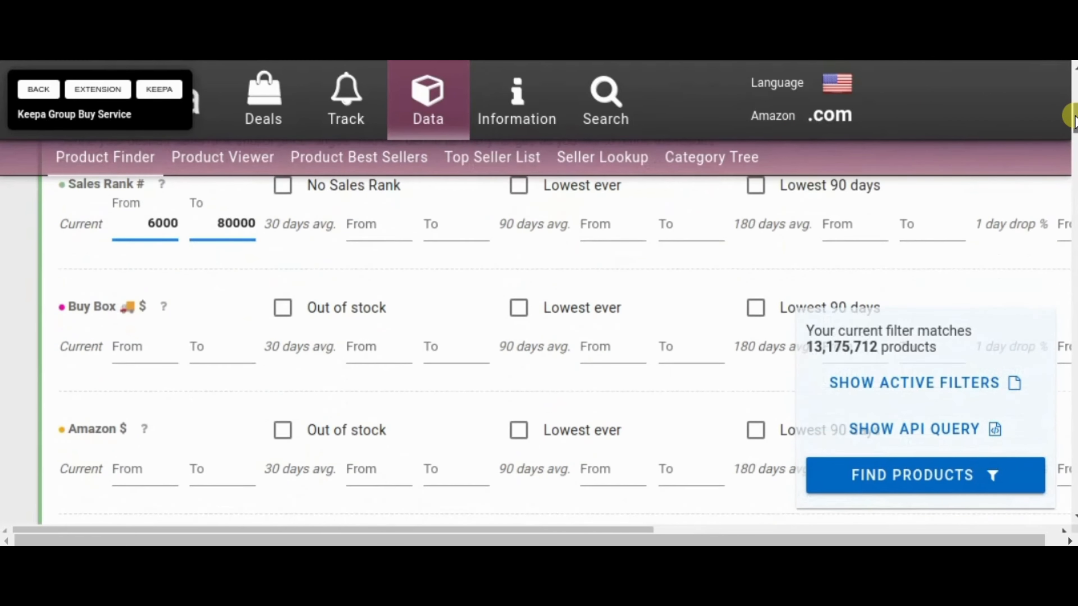
pyautogui.scroll(-1, 1075, 119)
pyautogui.scroll(1, 1075, 119)
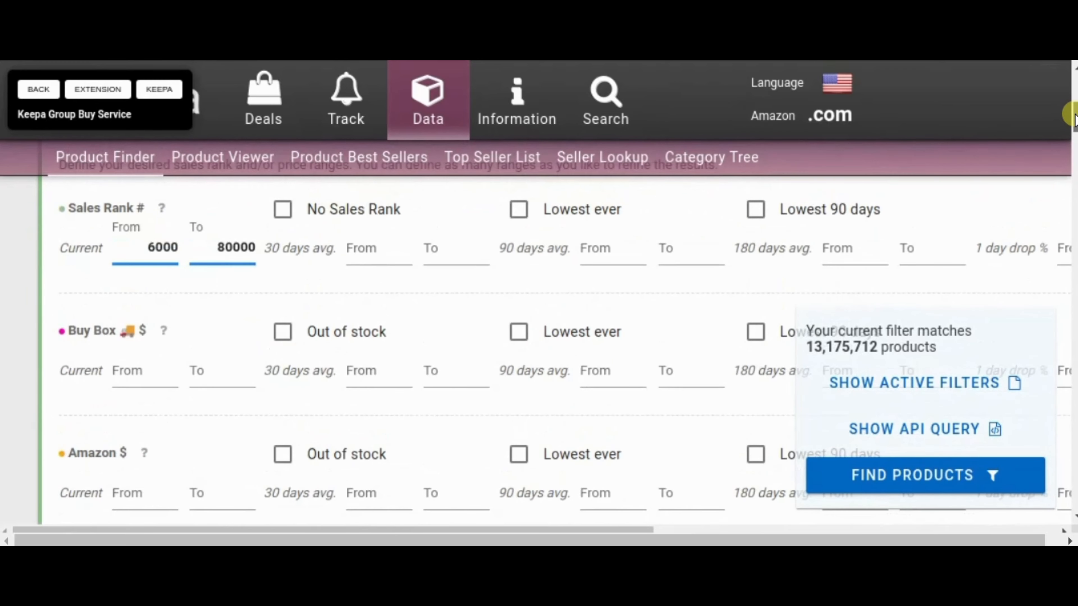
pyautogui.scroll(-1, 1075, 119)
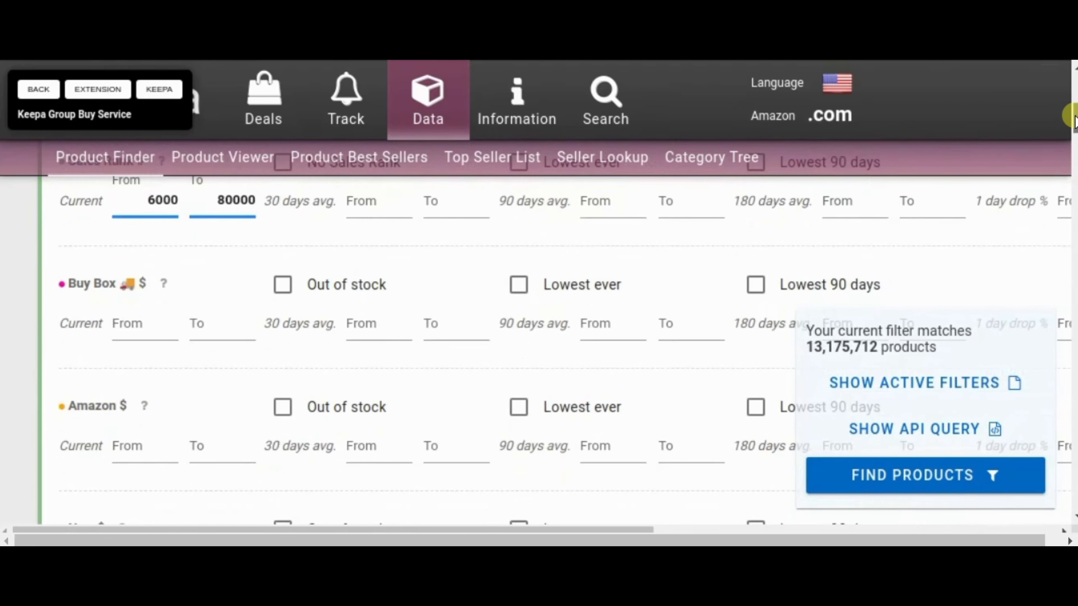
pyautogui.scroll(-1, 1074, 121)
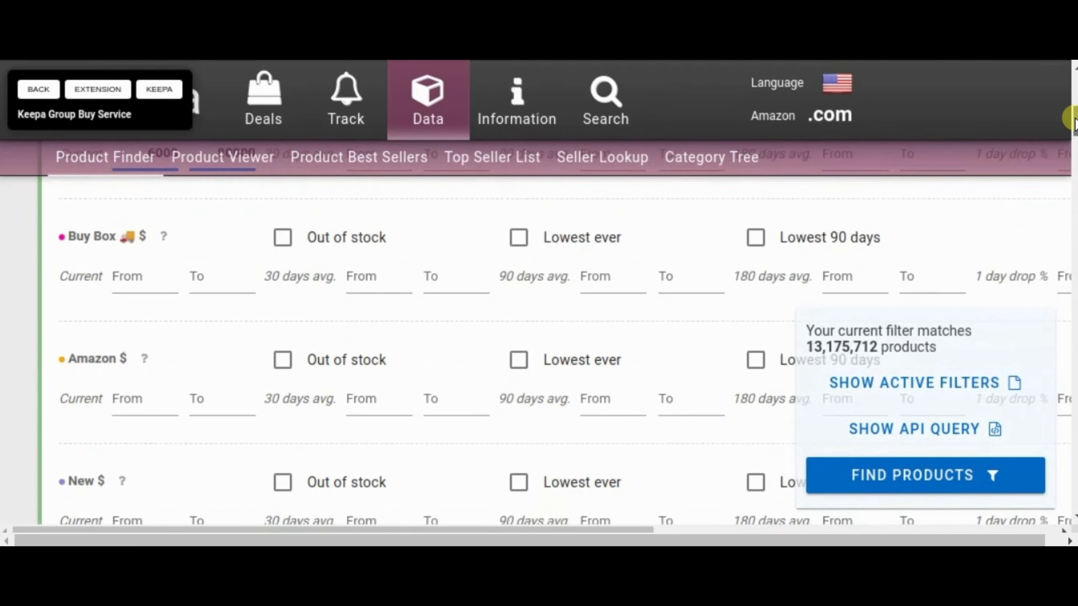
pyautogui.scroll(-1, 1075, 121)
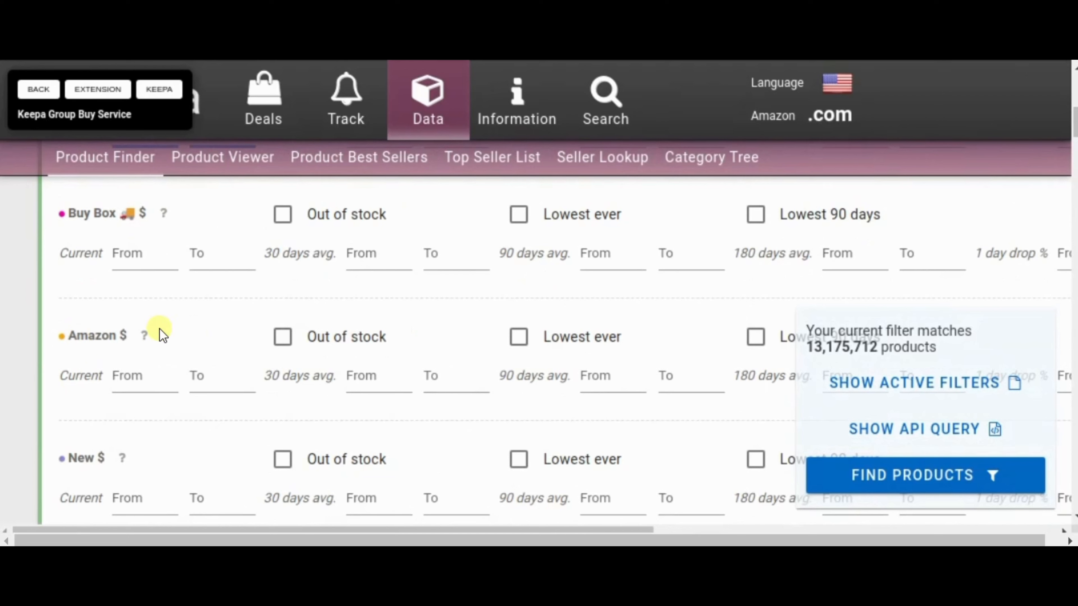
pyautogui.click(284, 337)
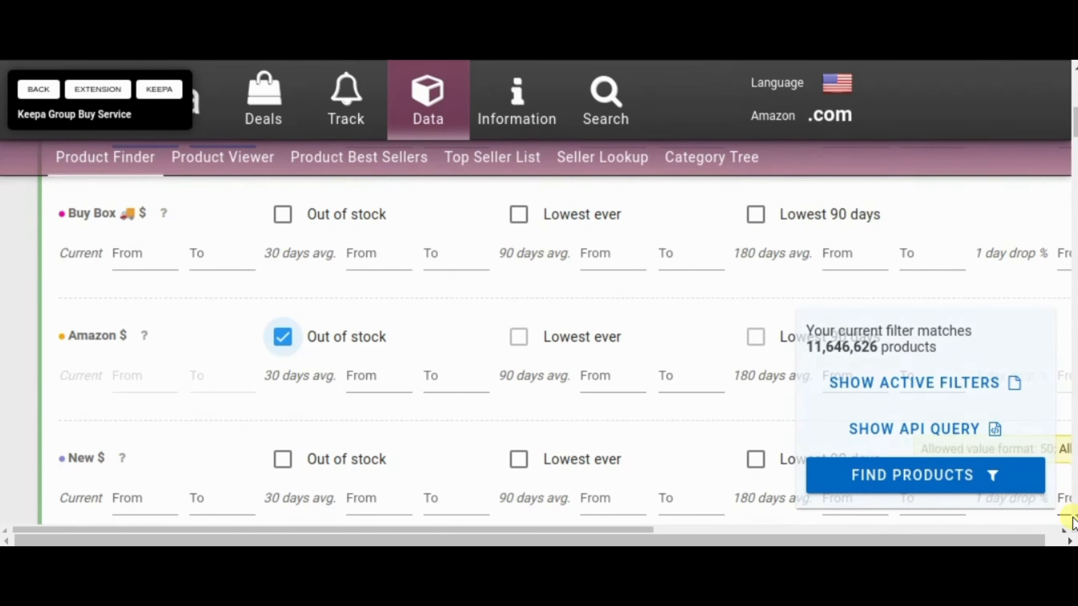
# Set the current New price range from 20 to 90 dollars
pyautogui.scroll(-3, 1073, 520)
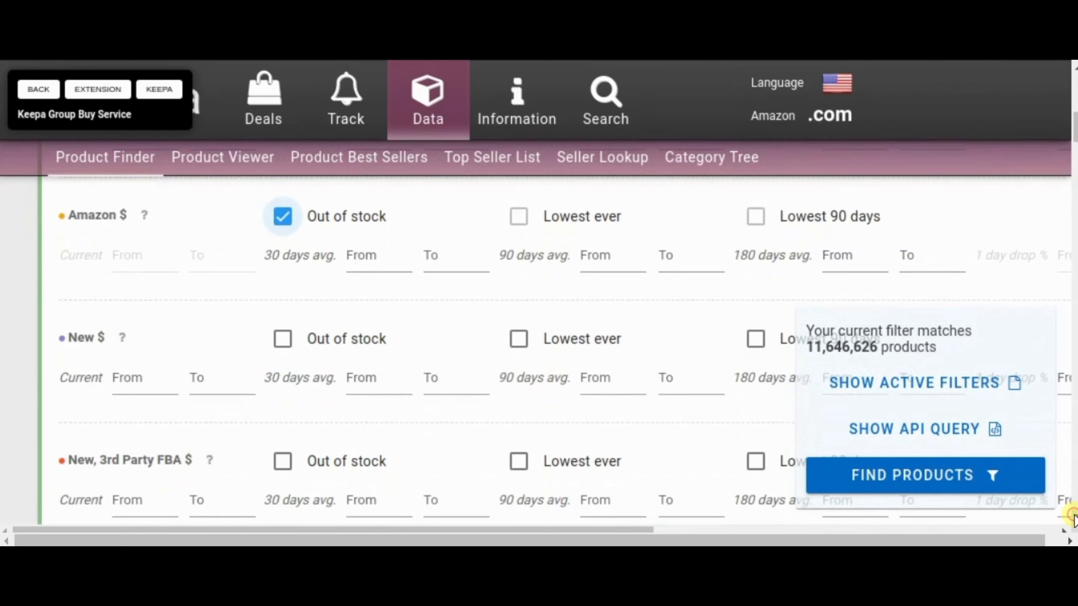
pyautogui.scroll(-1, 1073, 520)
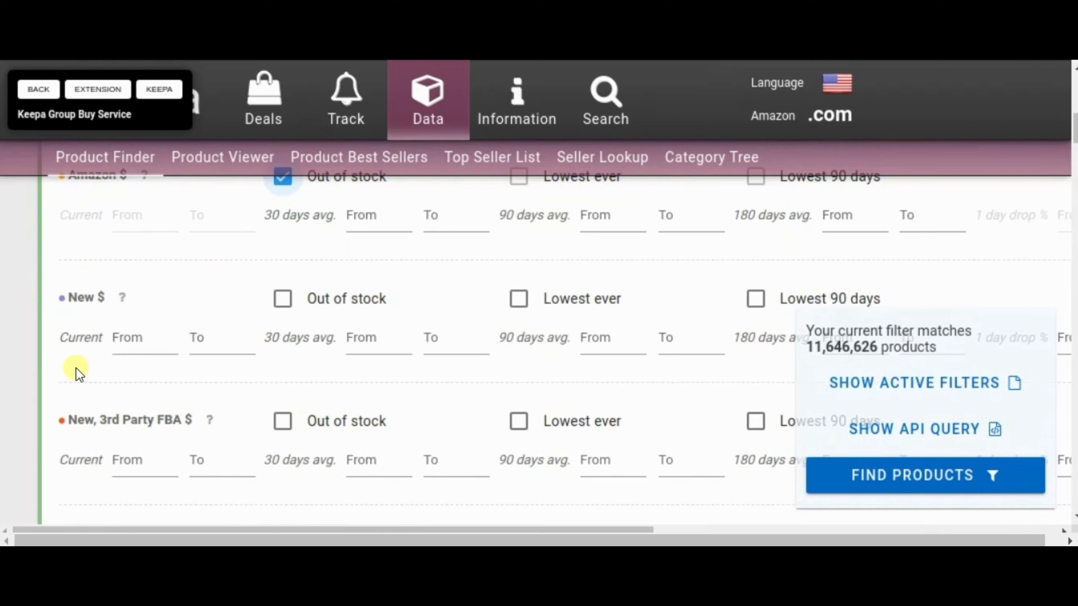
pyautogui.click(122, 340)
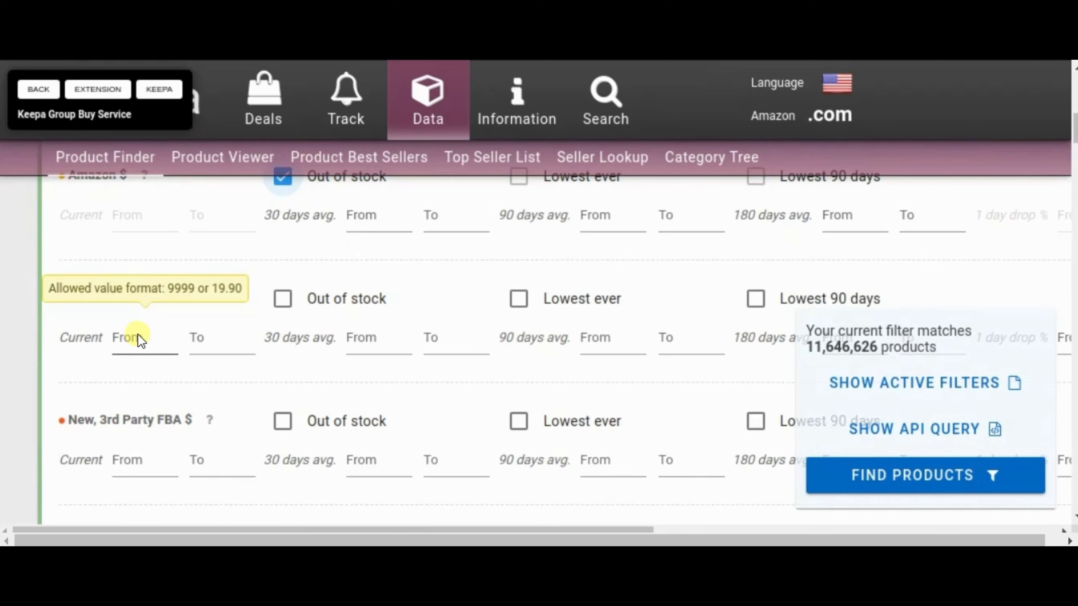
pyautogui.click(222, 340)
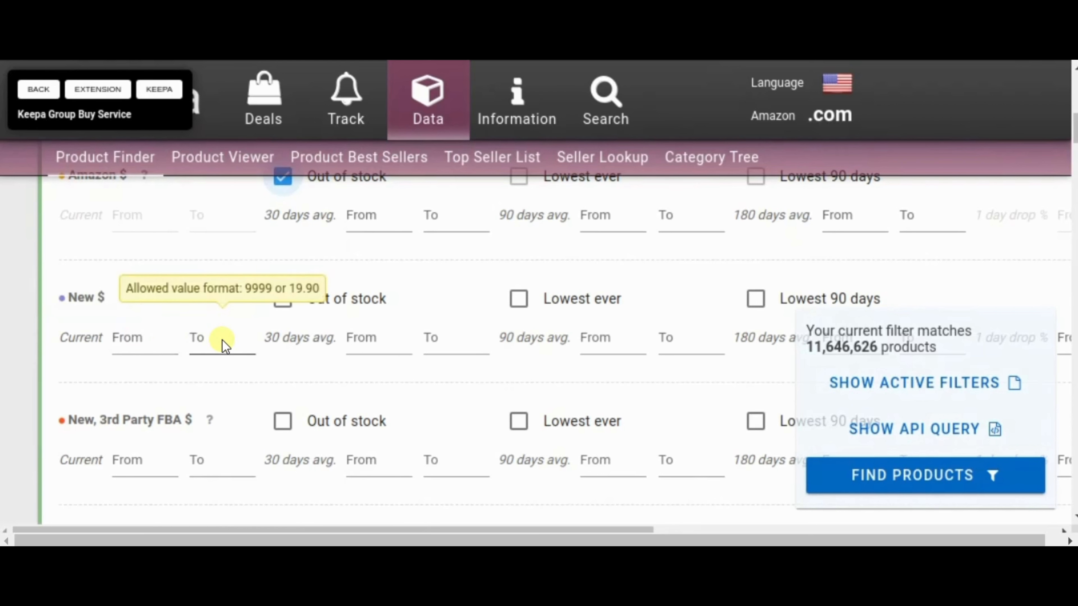
pyautogui.click(203, 368)
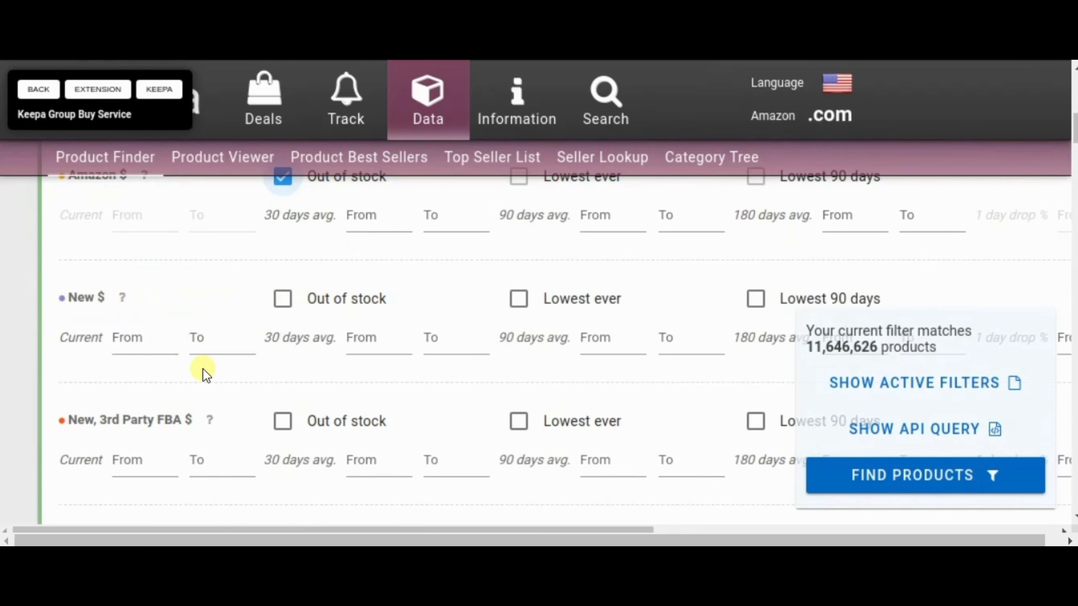
pyautogui.click(158, 336)
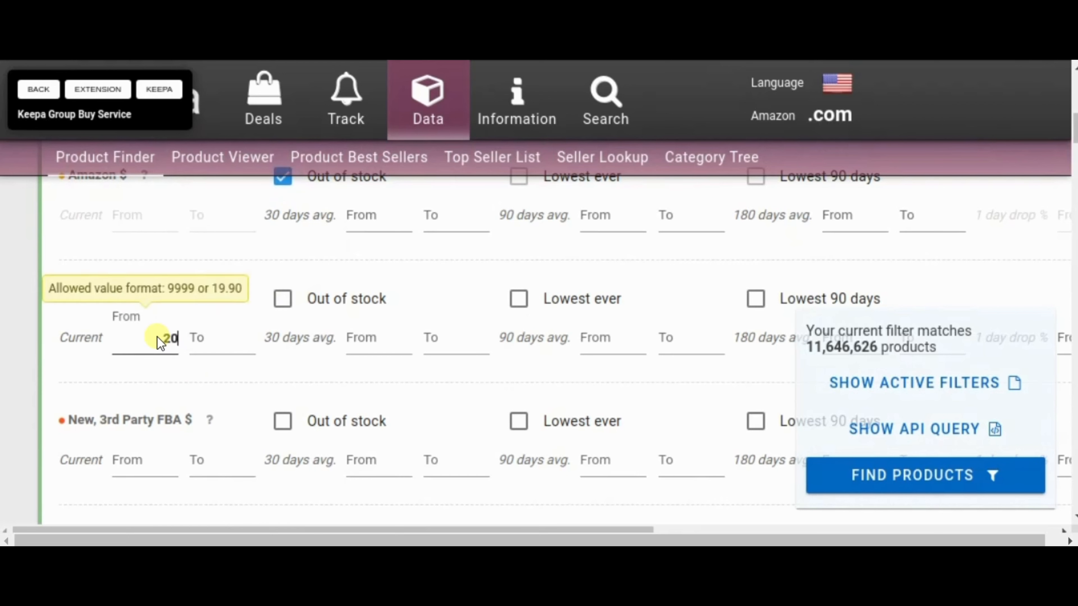
pyautogui.click(220, 341)
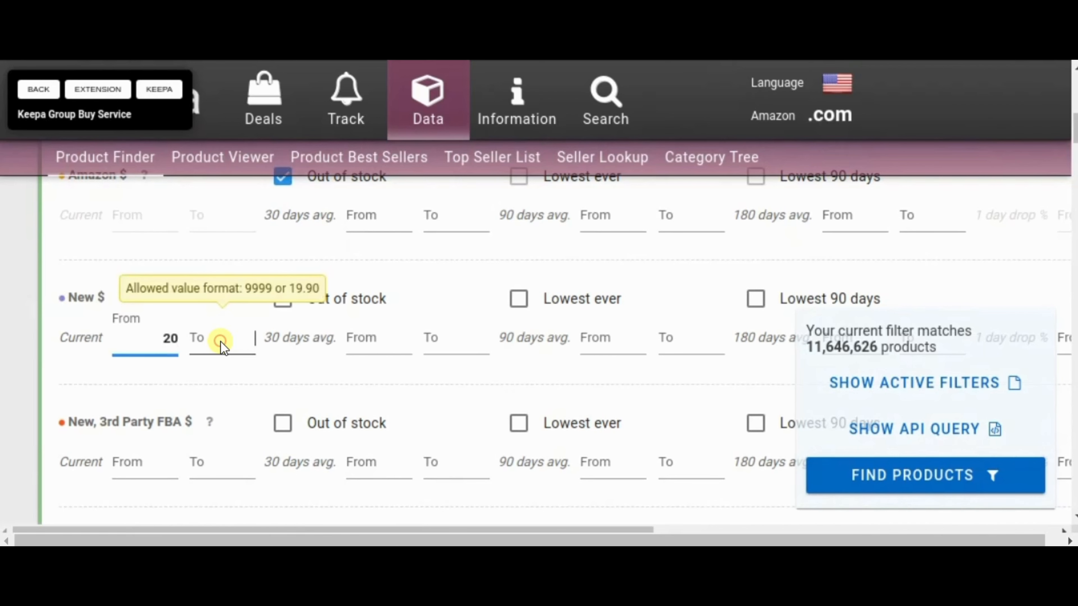
pyautogui.write('90')
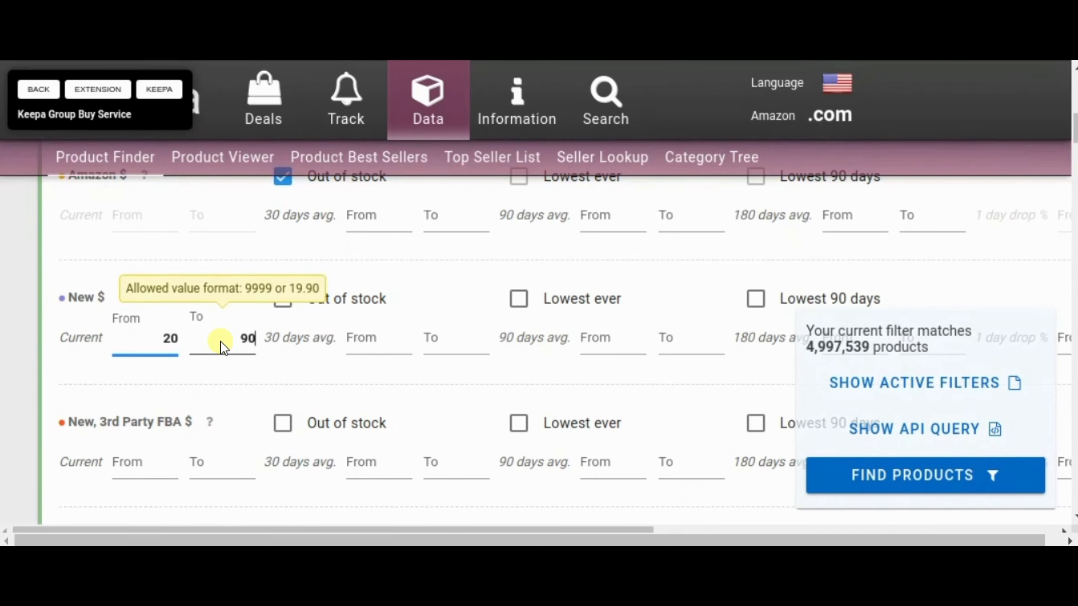
pyautogui.click(236, 373)
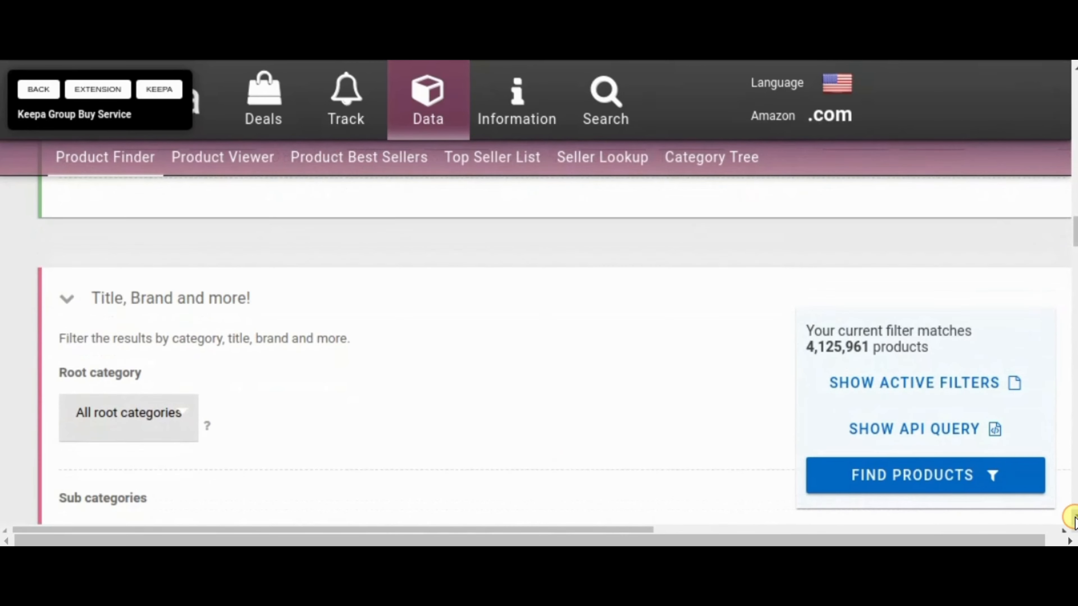
# Choose Beauty & Personal Care as the root category in the title and brand filters
pyautogui.click(1075, 517)
pyautogui.click(1074, 518)
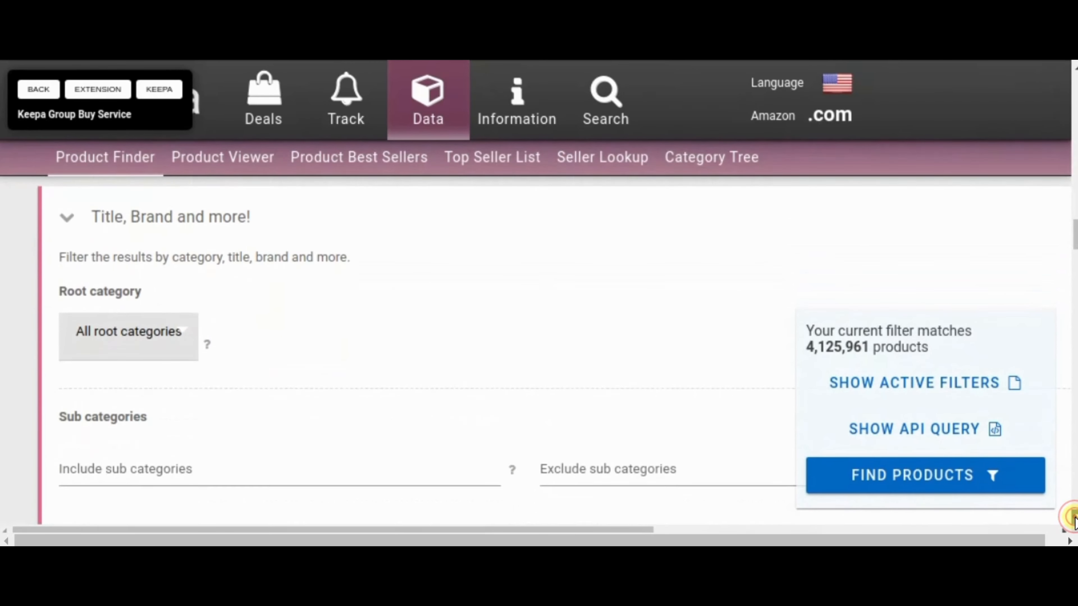
pyautogui.click(1074, 518)
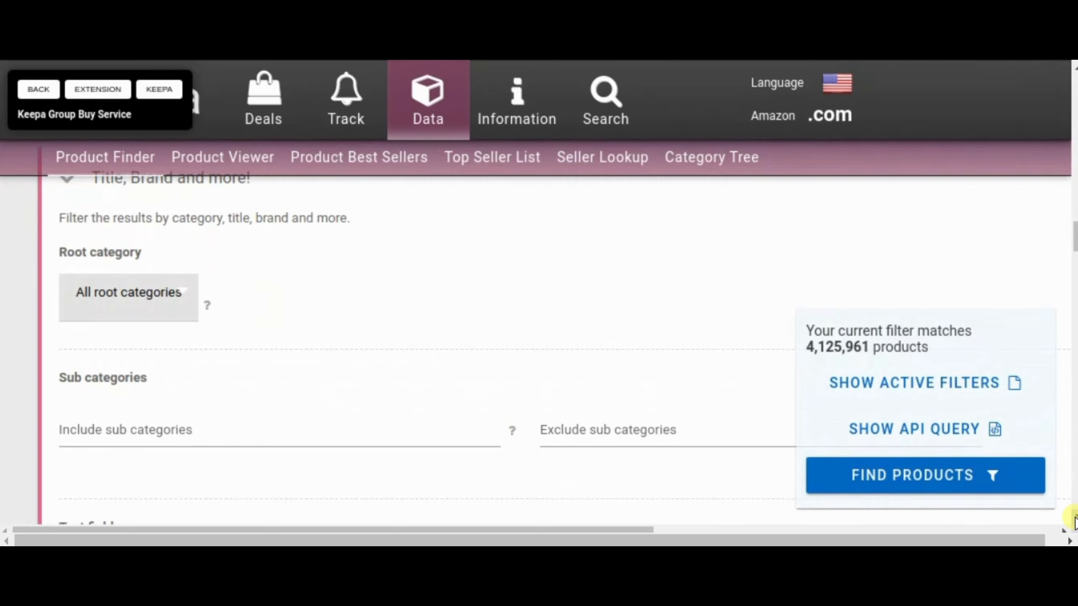
pyautogui.click(184, 297)
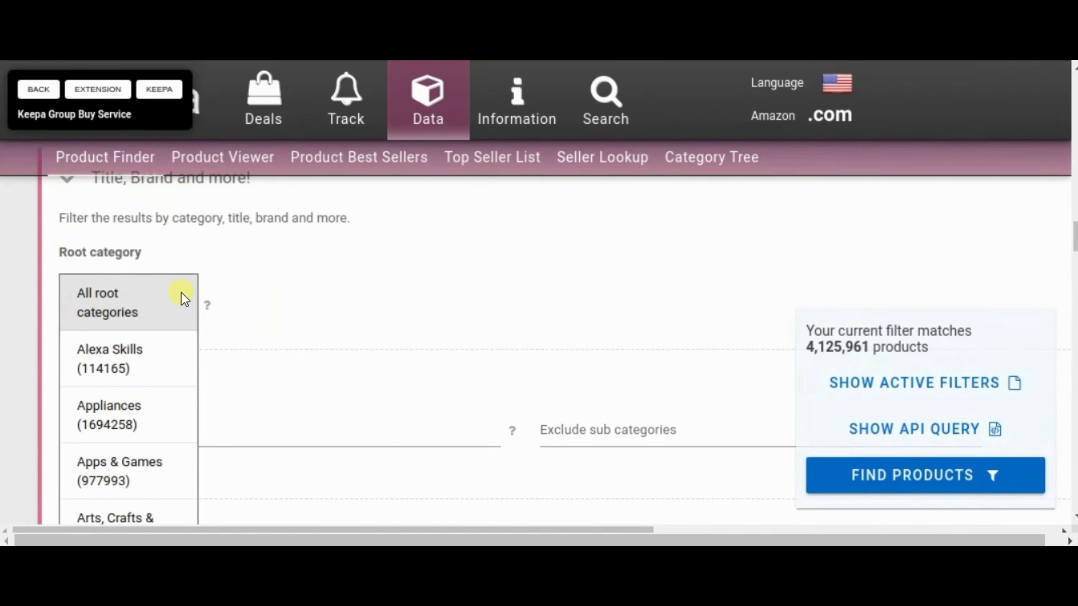
pyautogui.scroll(-5, 525, 386)
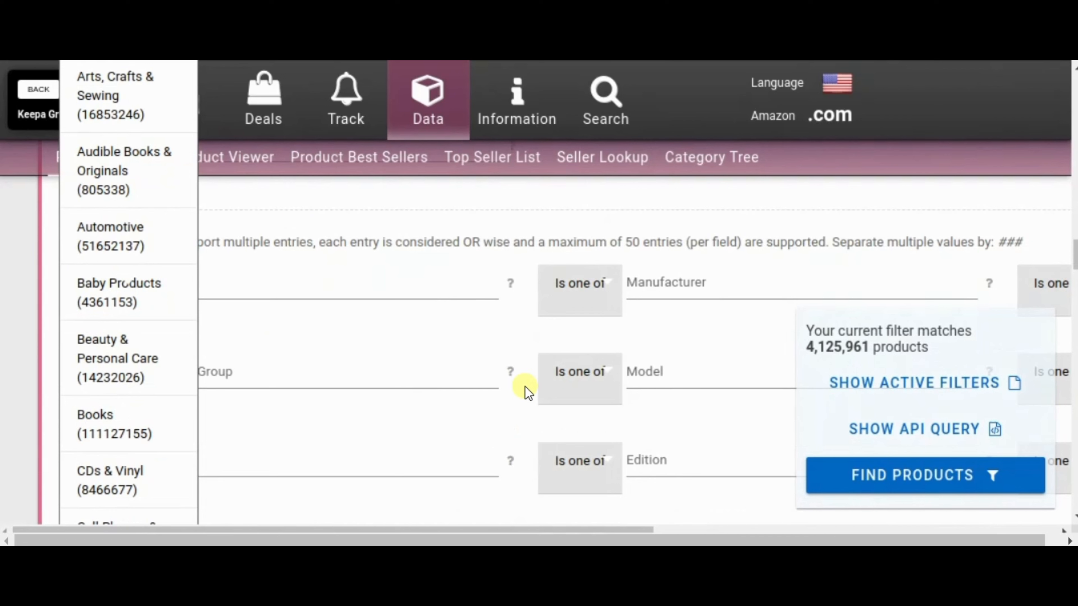
pyautogui.click(136, 346)
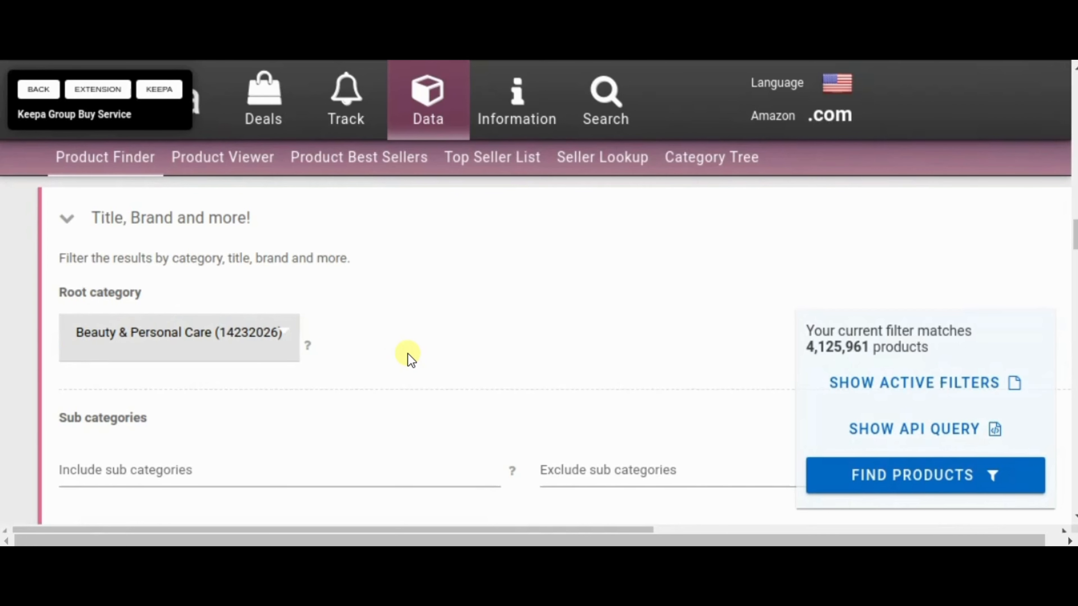
# Set the current New Offer Count range from 6 to 40 in the offer count filters
pyautogui.scroll(-15, 339, 339)
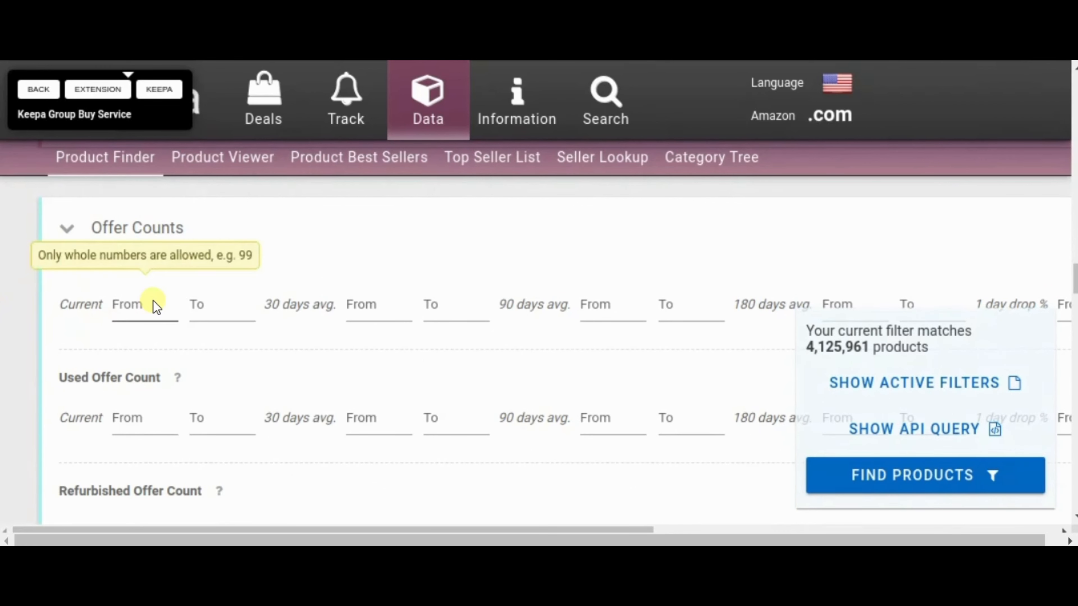
pyautogui.click(146, 317)
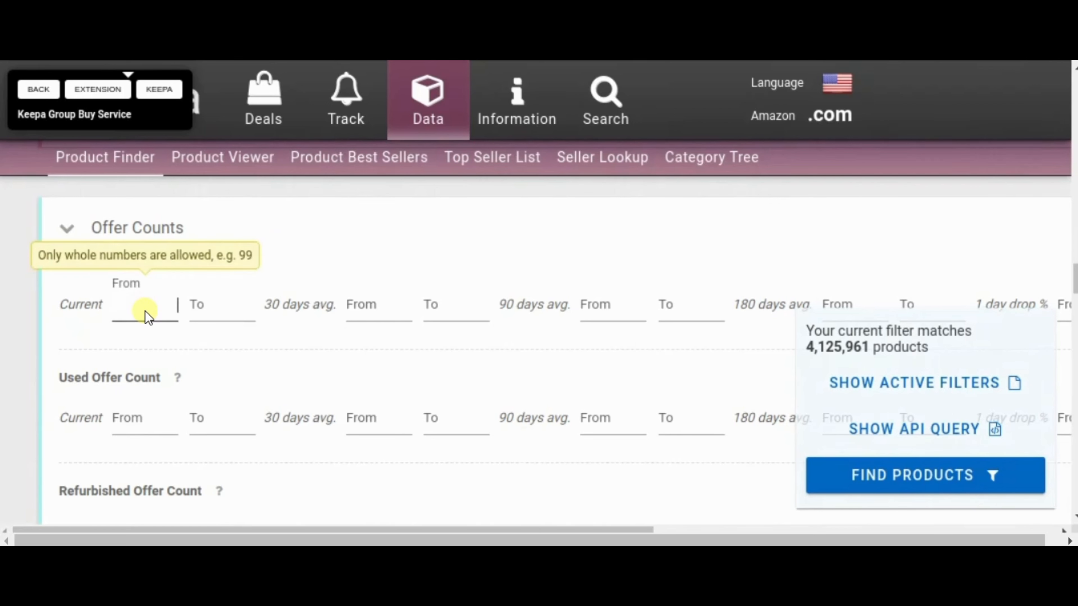
pyautogui.write('6')
pyautogui.click(225, 314)
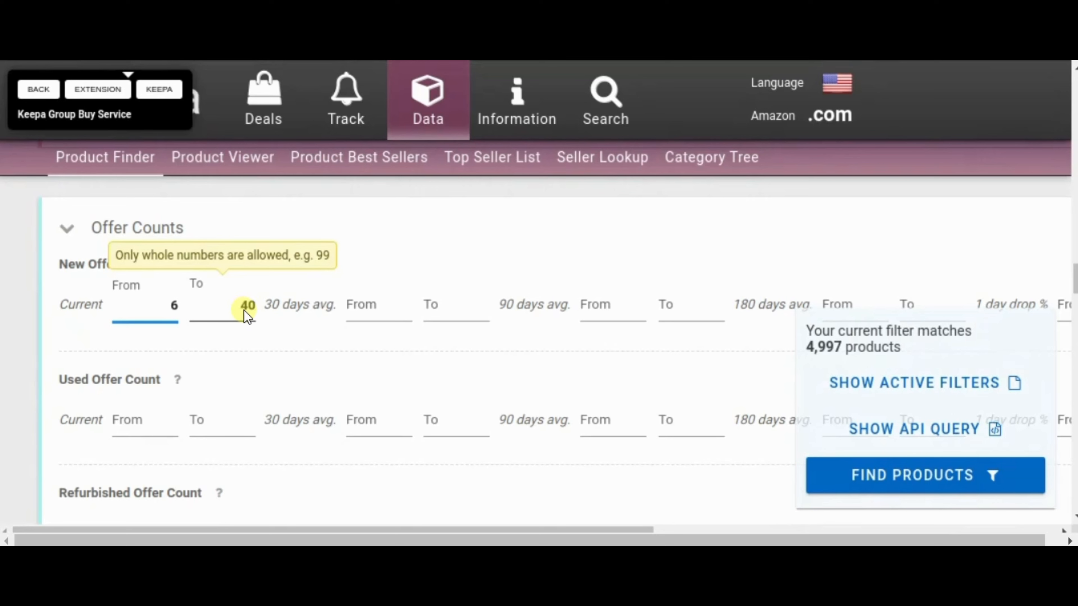
pyautogui.click(273, 321)
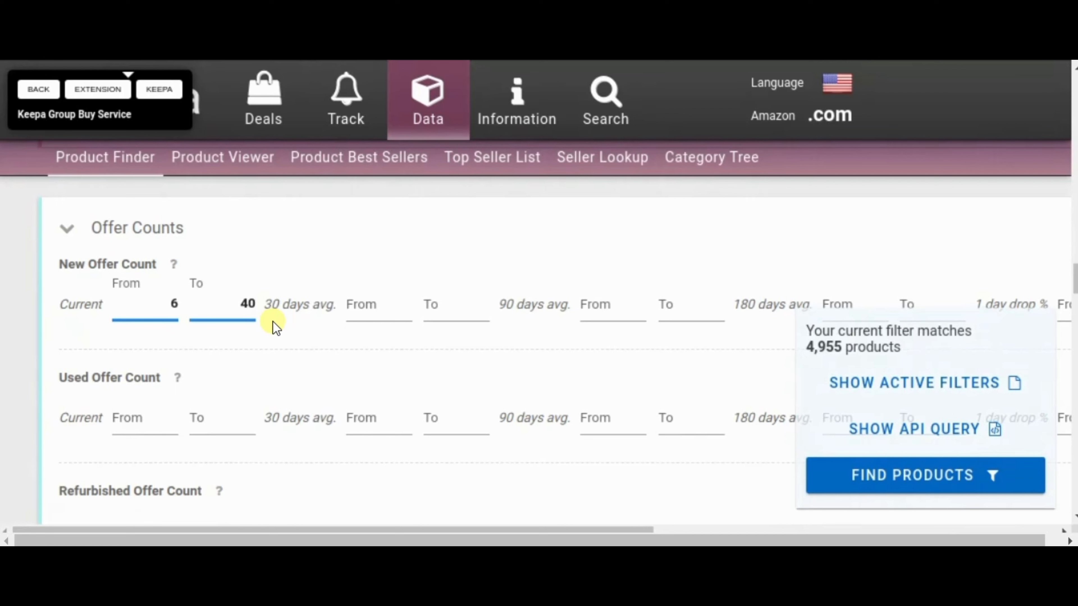
pyautogui.click(233, 293)
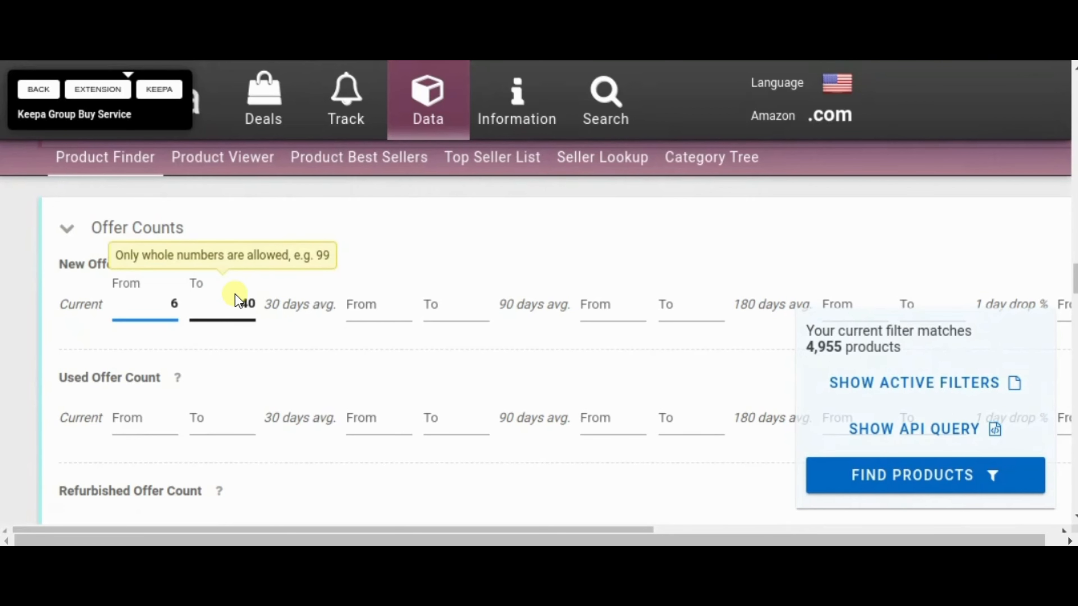
# Restrict the Buy Box Seller filter to 3rd Party sellers
pyautogui.click(349, 378)
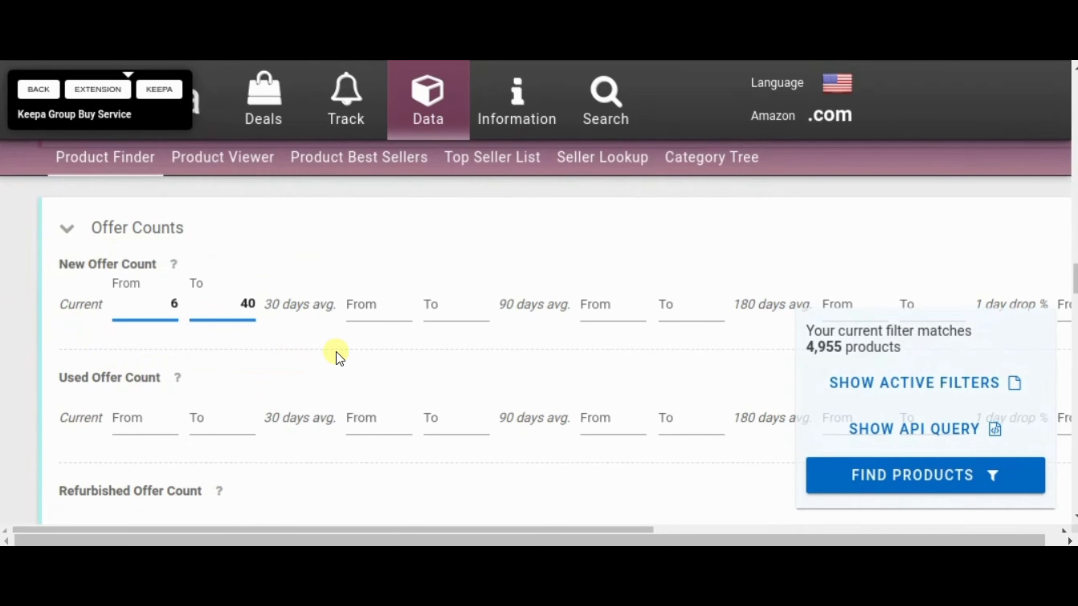
pyautogui.scroll(-5, 338, 358)
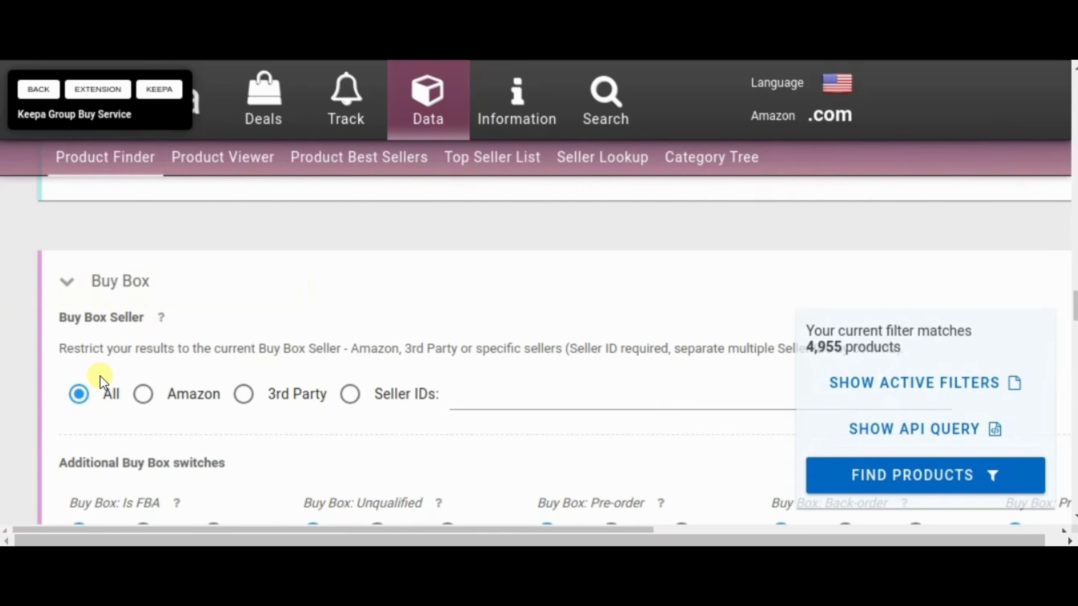
pyautogui.click(241, 397)
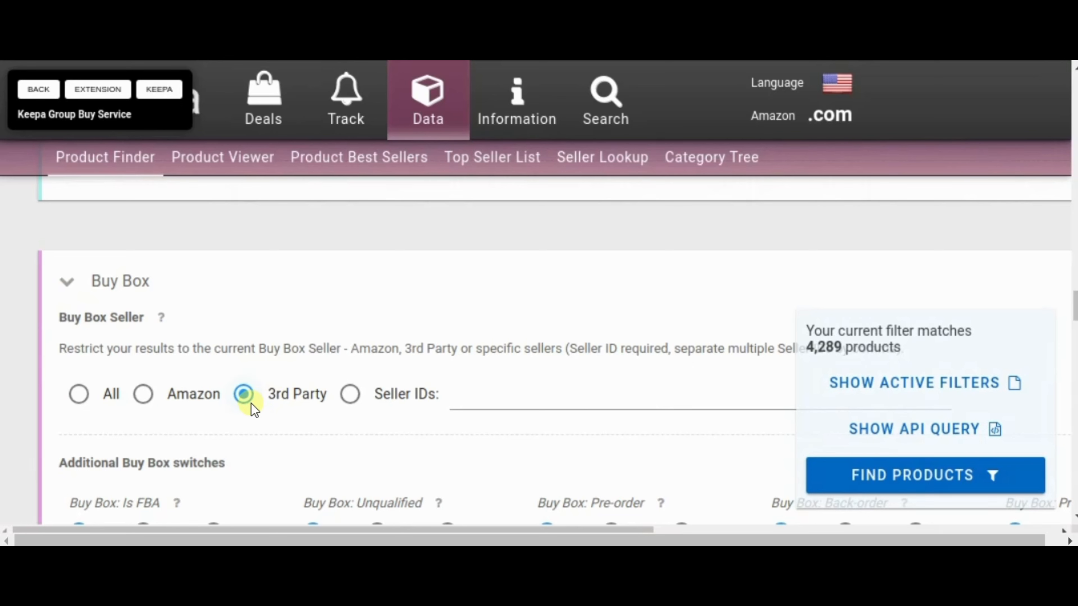
# Exclude eBooks and digital products from the product types and limit the results to products with No Variations
pyautogui.scroll(-10, 252, 405)
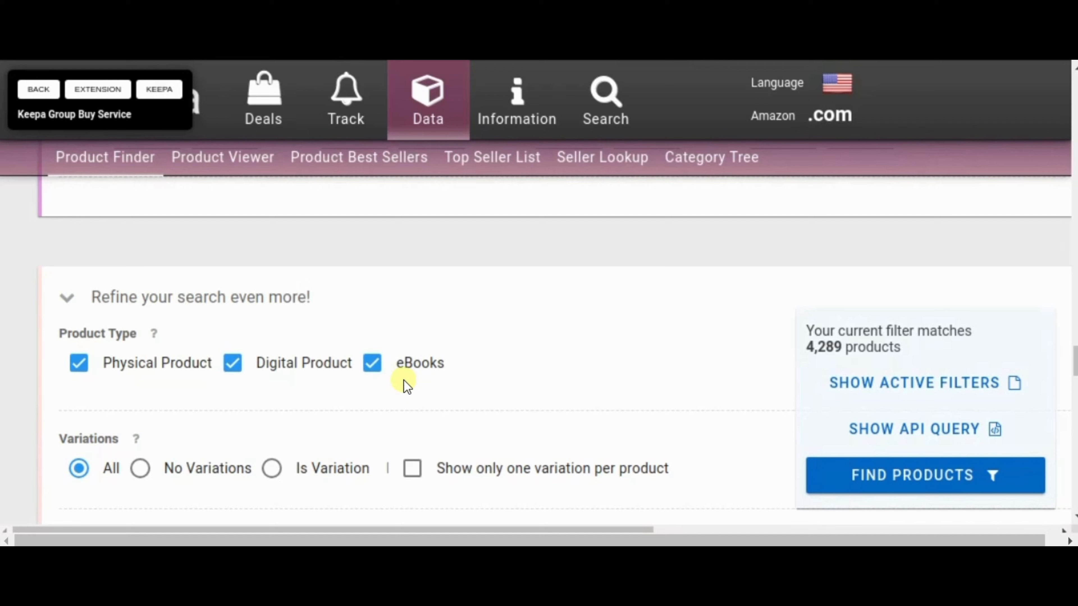
pyautogui.click(373, 364)
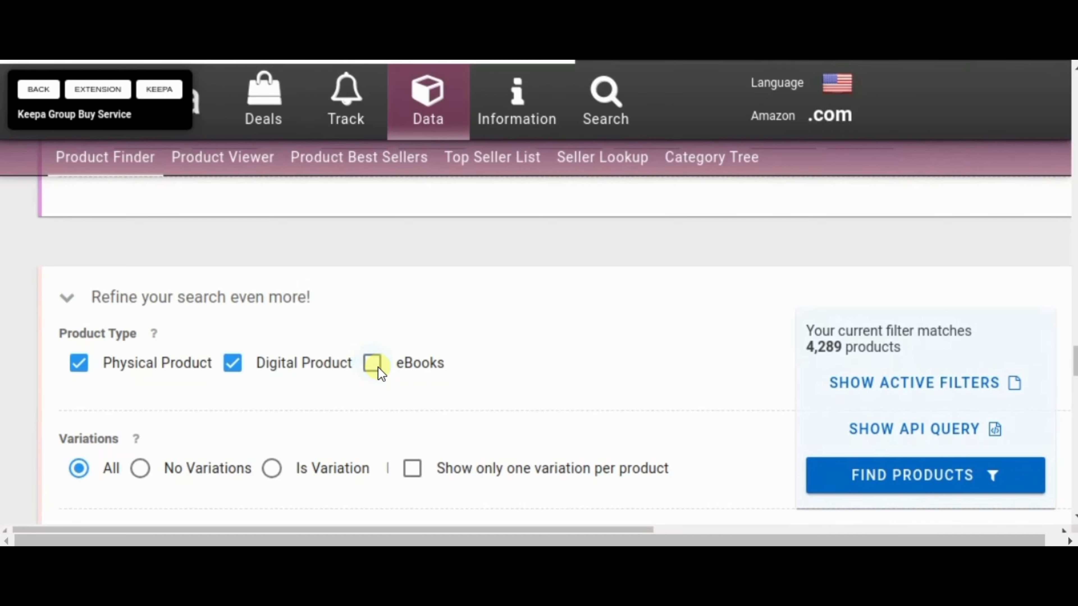
pyautogui.click(241, 366)
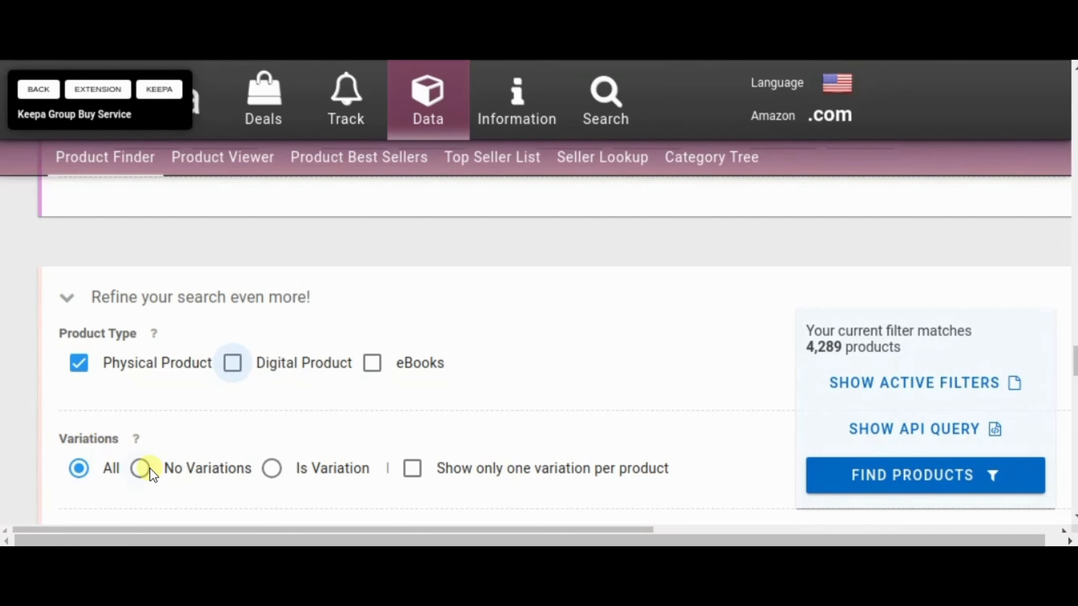
pyautogui.click(141, 470)
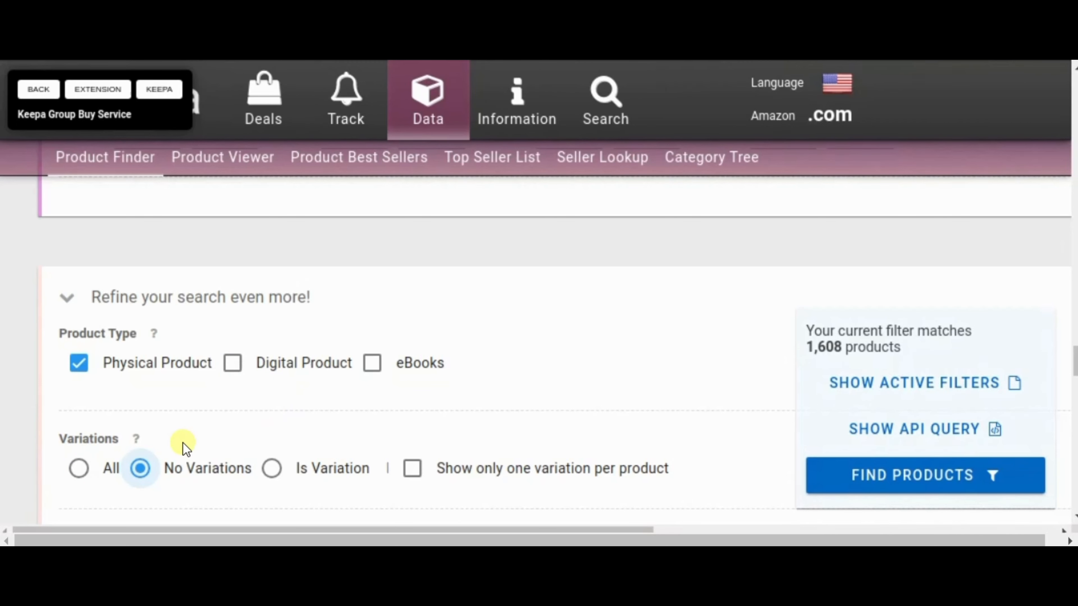
# Set the product Rating range from 3 to 5 in the search refinement filters
pyautogui.scroll(-10, 275, 461)
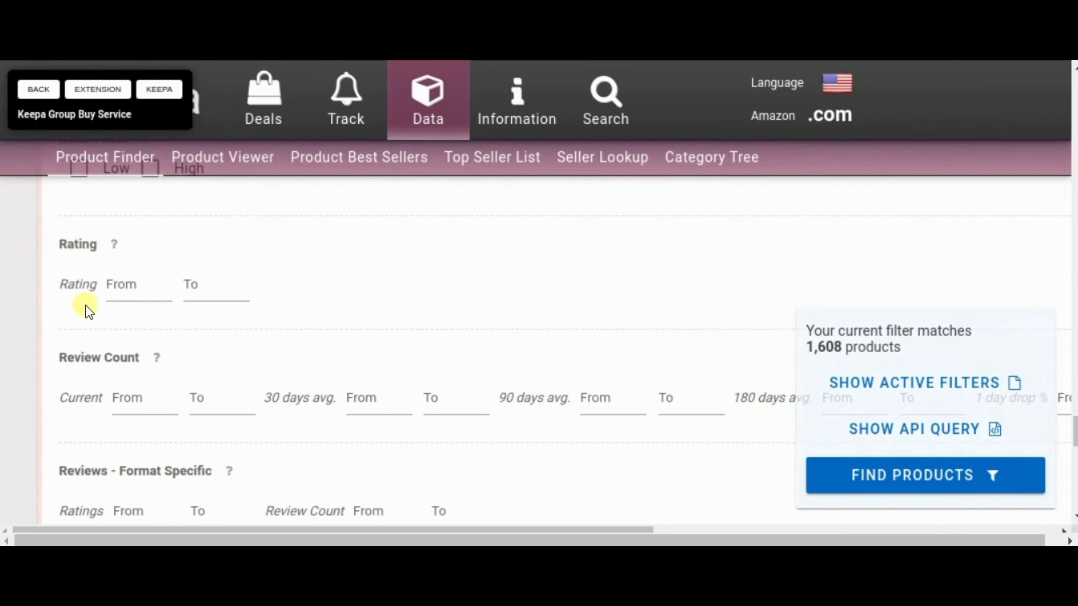
pyautogui.click(140, 284)
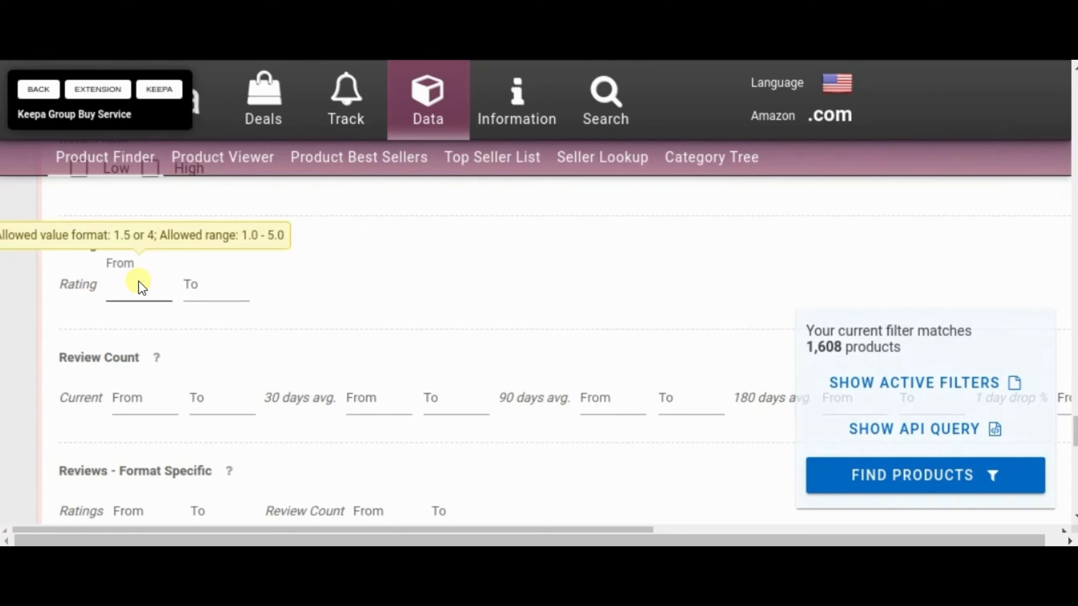
pyautogui.write('3')
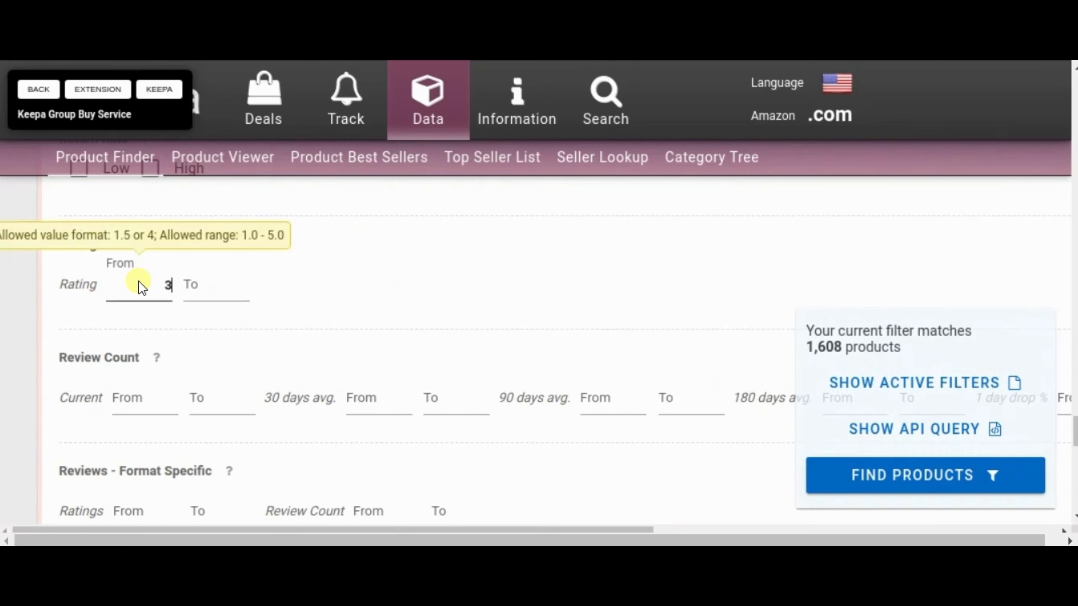
pyautogui.click(219, 285)
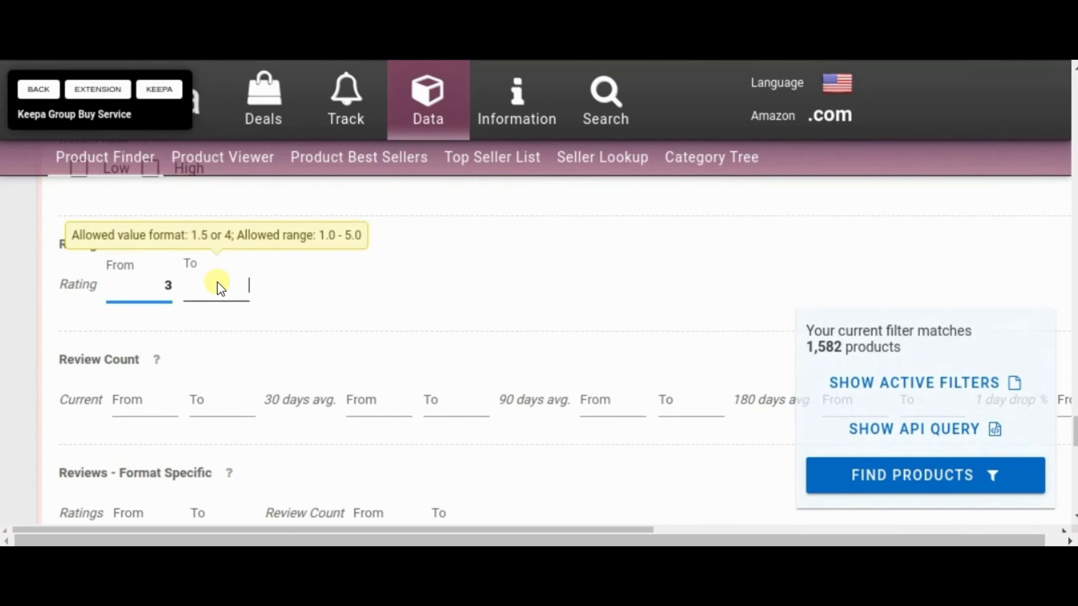
pyautogui.write('5')
pyautogui.click(411, 310)
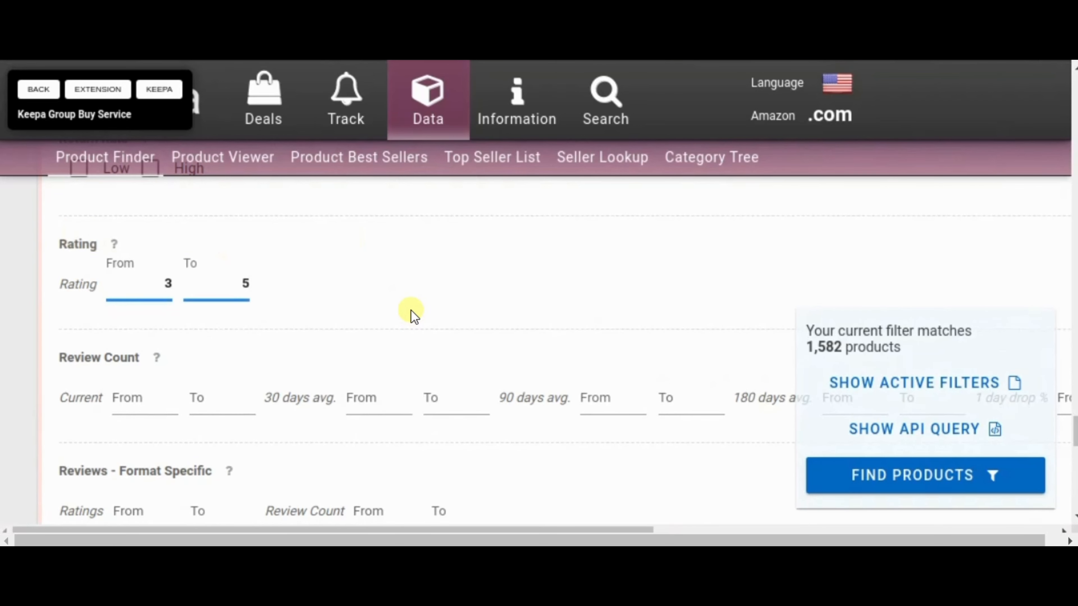
pyautogui.click(152, 265)
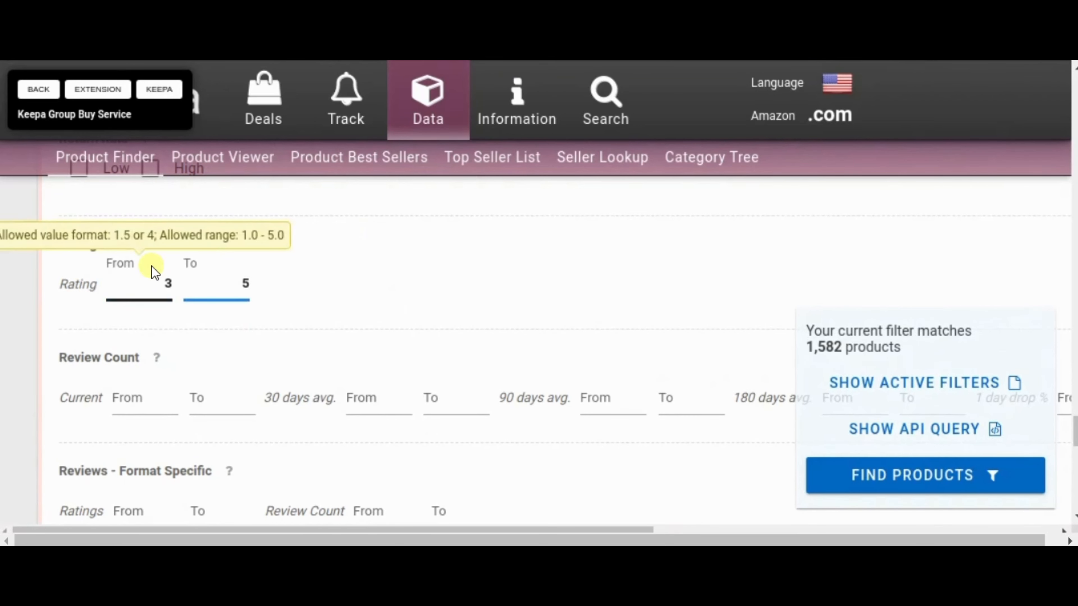
pyautogui.click(267, 290)
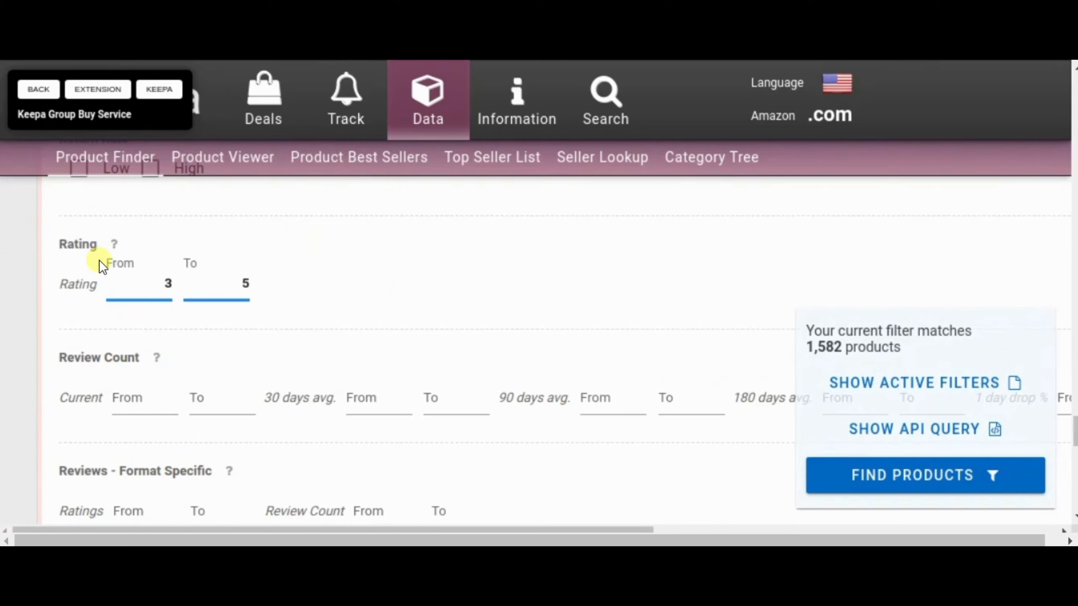
# Set the minimum current Review Count to 30
pyautogui.click(142, 400)
pyautogui.write('30')
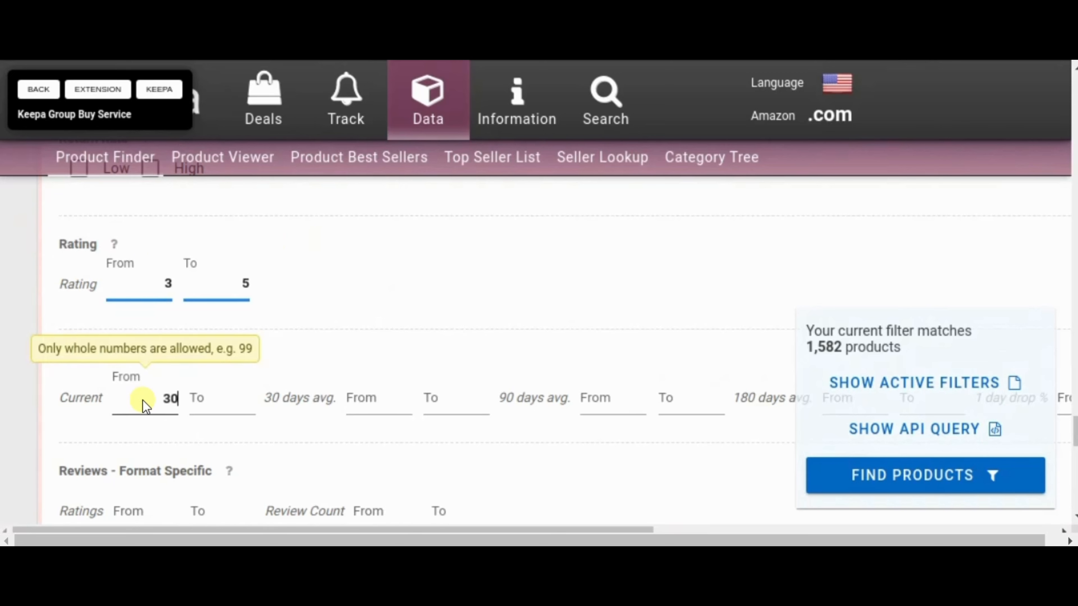
pyautogui.click(413, 359)
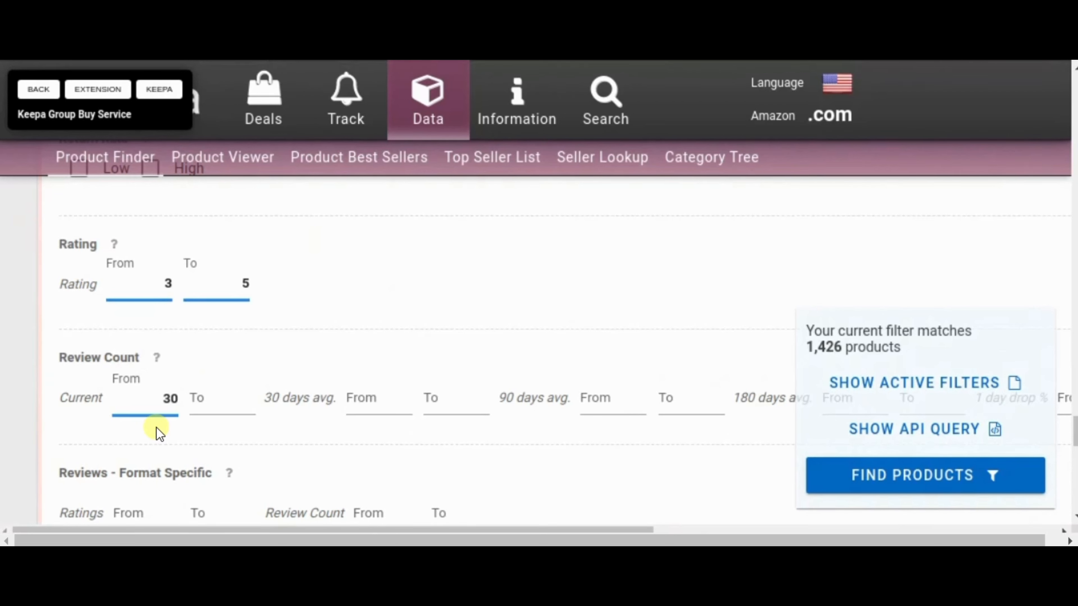
# Exclude in-stock-and-shippable and pre-order offers from the availability of the Amazon offer
pyautogui.scroll(-10, 482, 436)
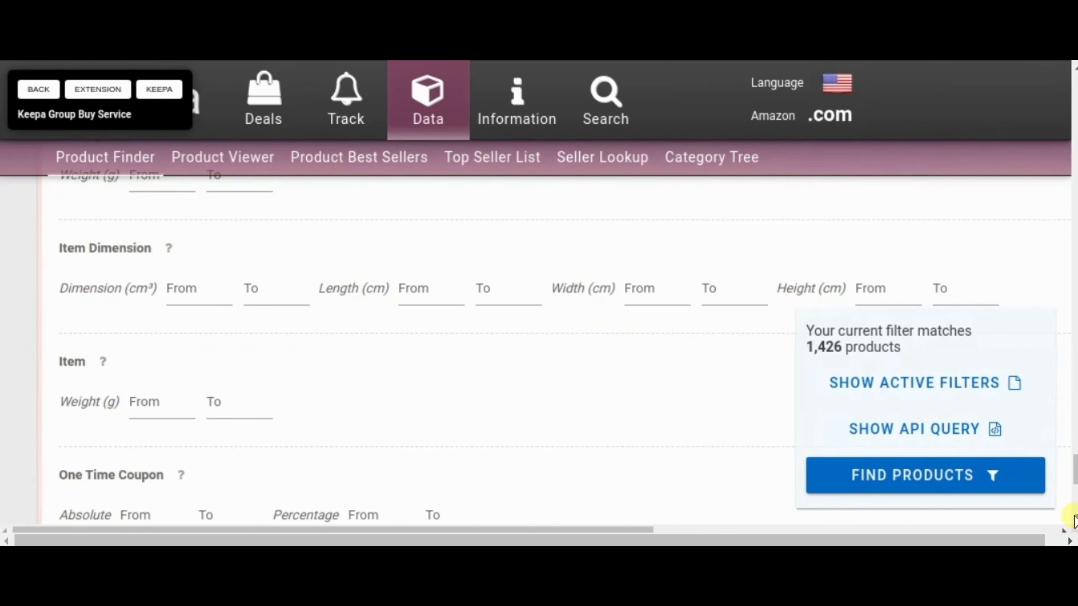
pyautogui.scroll(-2, 1074, 522)
pyautogui.scroll(-5, 1075, 516)
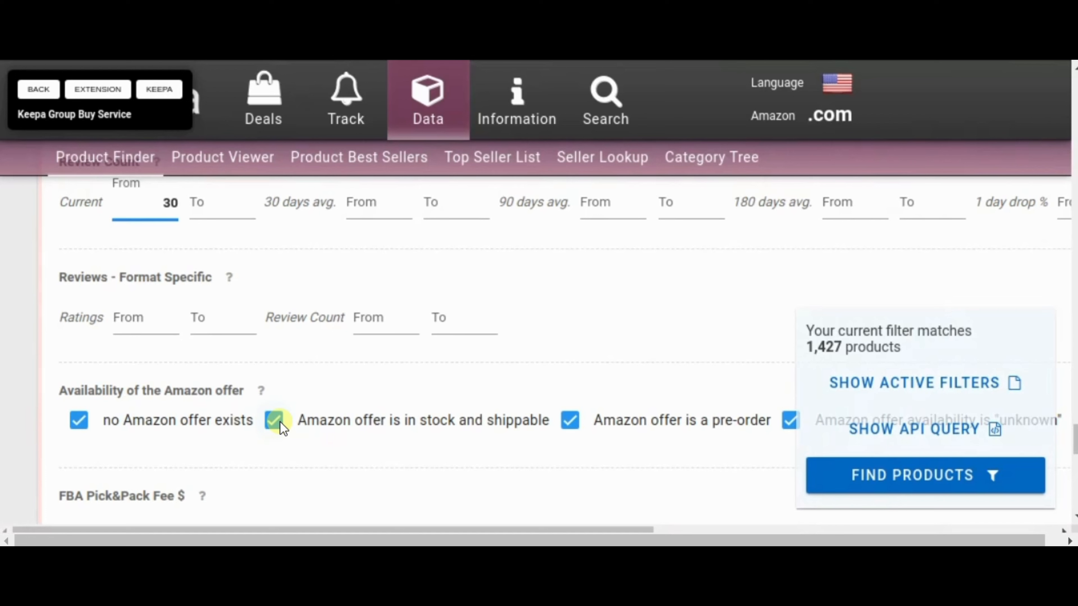
pyautogui.click(280, 421)
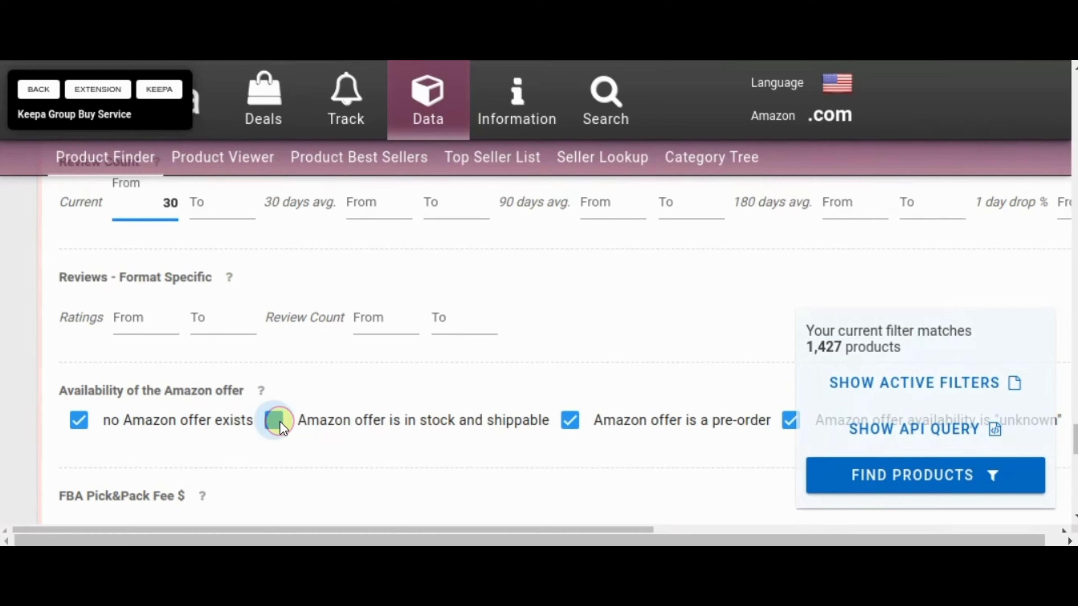
pyautogui.click(570, 425)
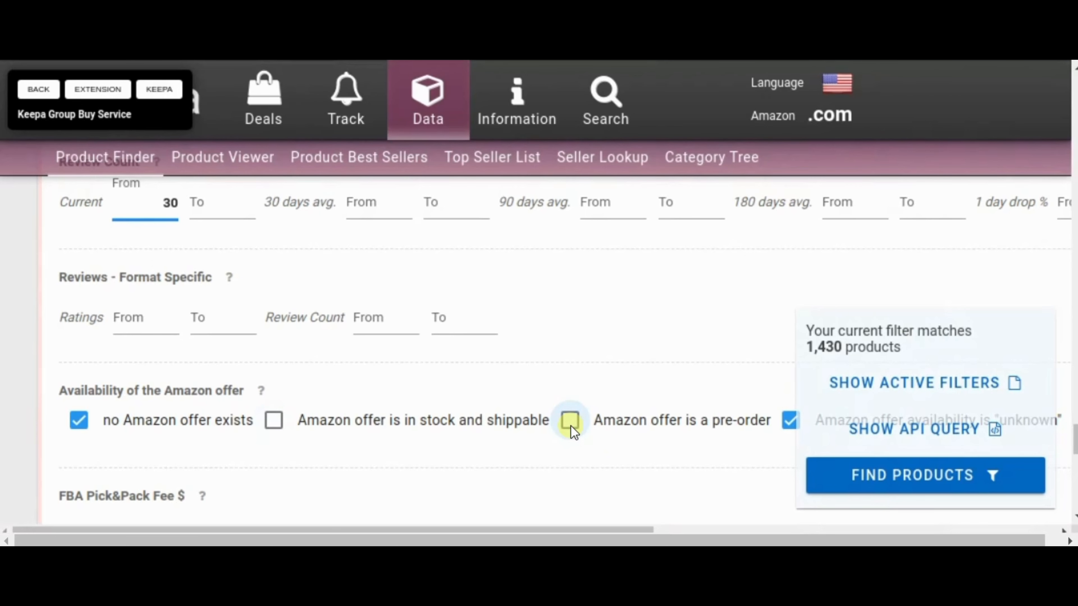
# Restrict the Return Rate filter to Low
pyautogui.scroll(8, 453, 402)
pyautogui.scroll(-2, 79, 312)
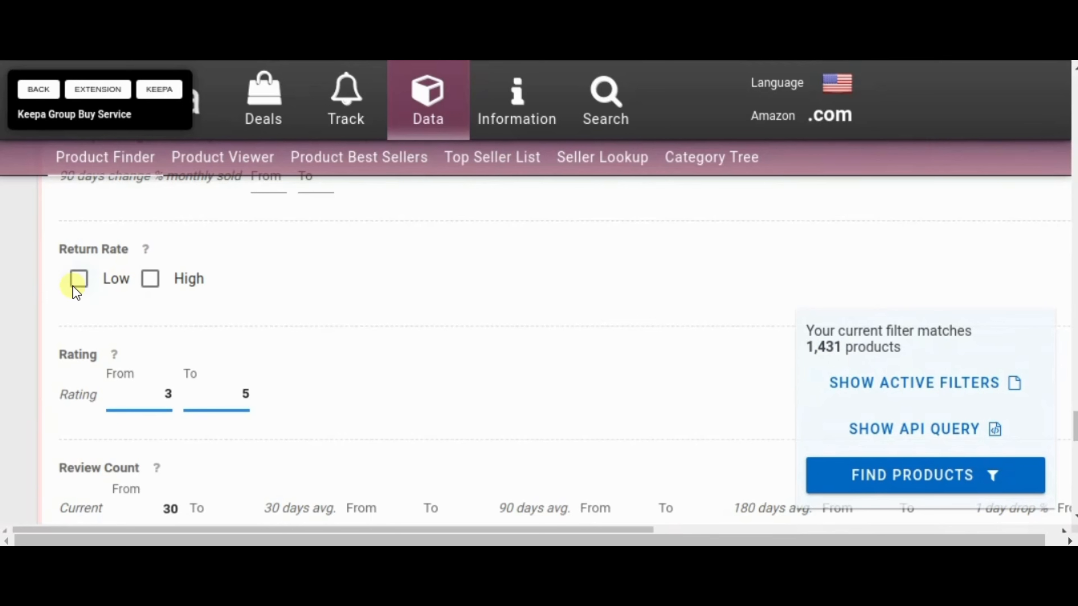
pyautogui.click(87, 282)
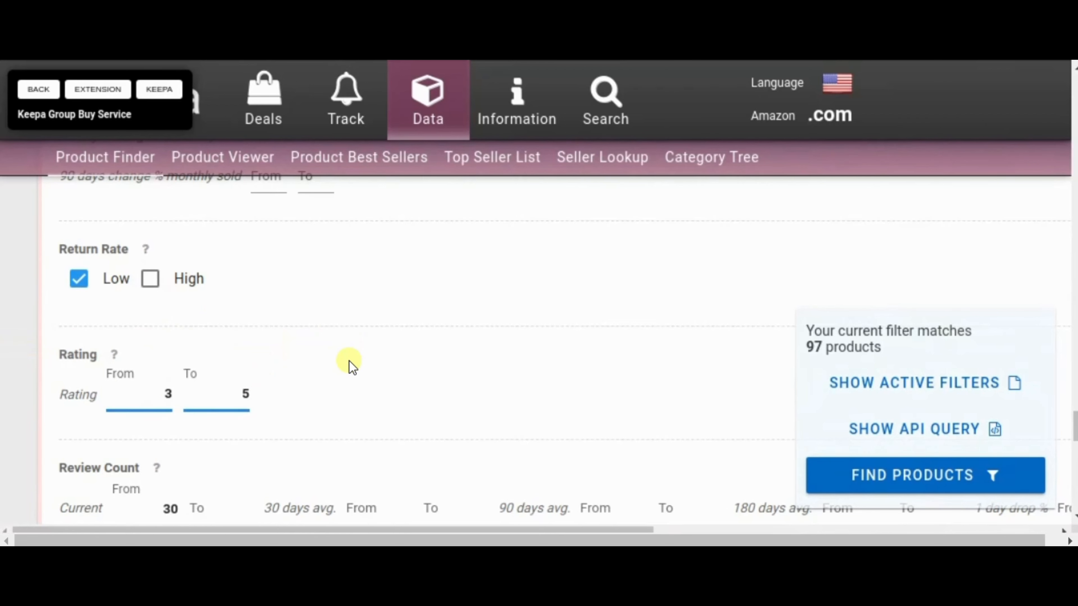
# Find the products matching the filters and export all active columns of the results as an Excel (.xlsx) file
pyautogui.click(886, 470)
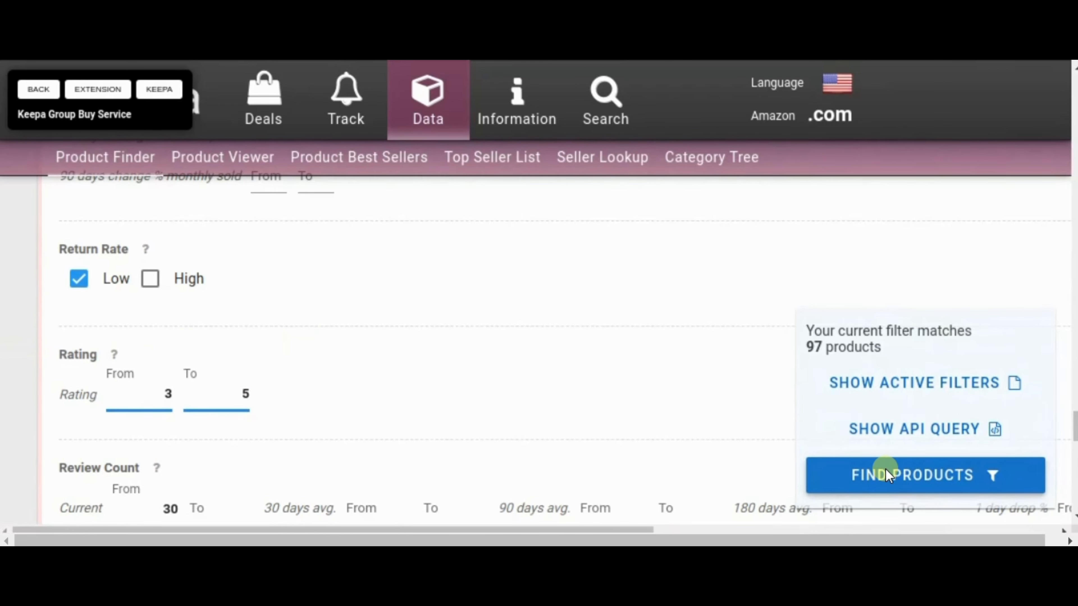
pyautogui.click(870, 483)
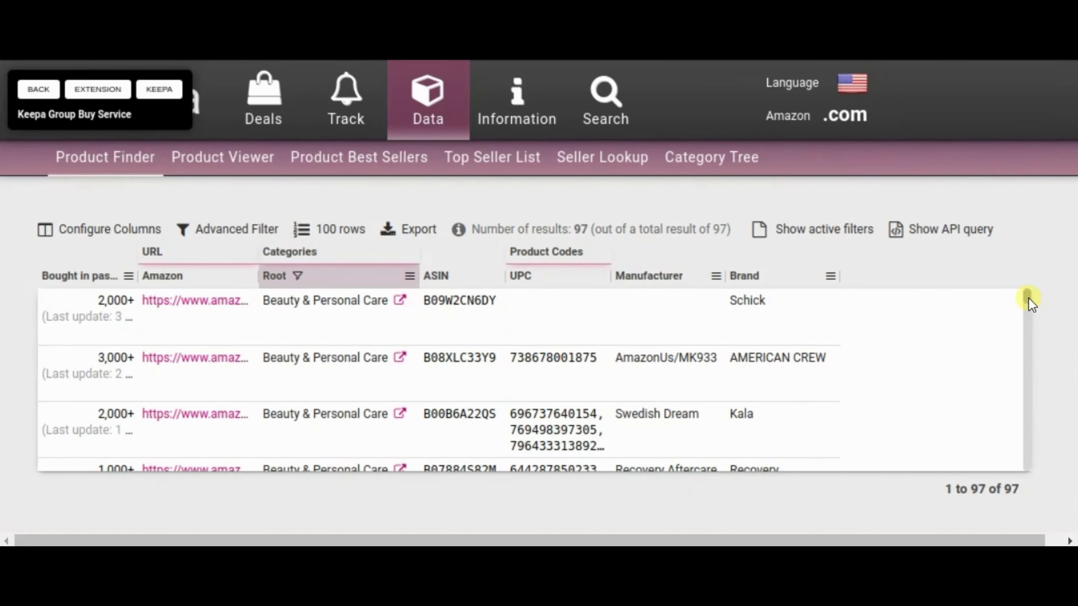
pyautogui.scroll(-2, 1031, 302)
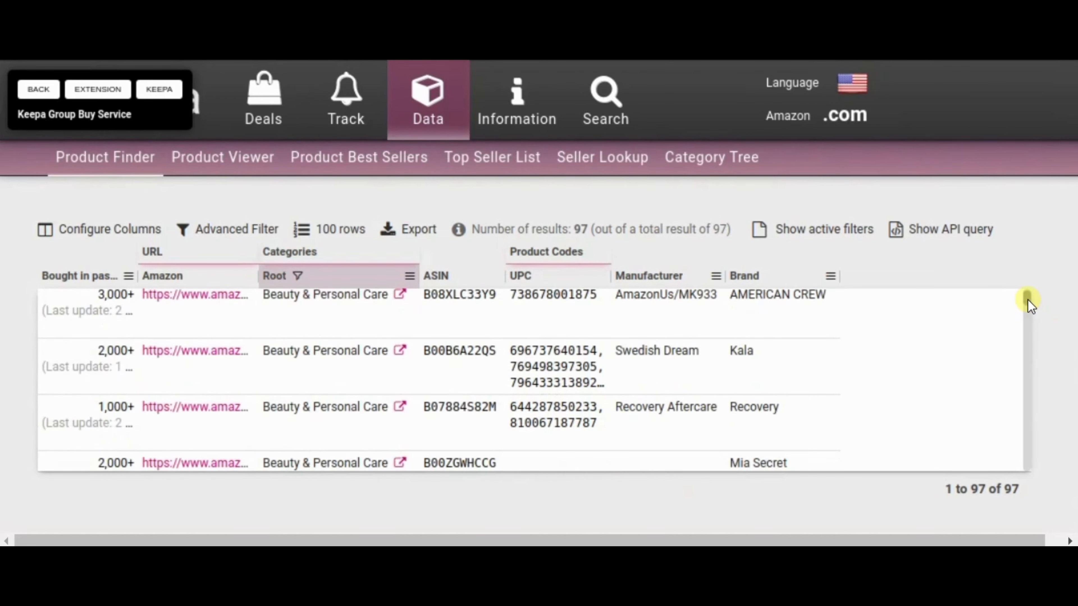
pyautogui.scroll(2, 1029, 295)
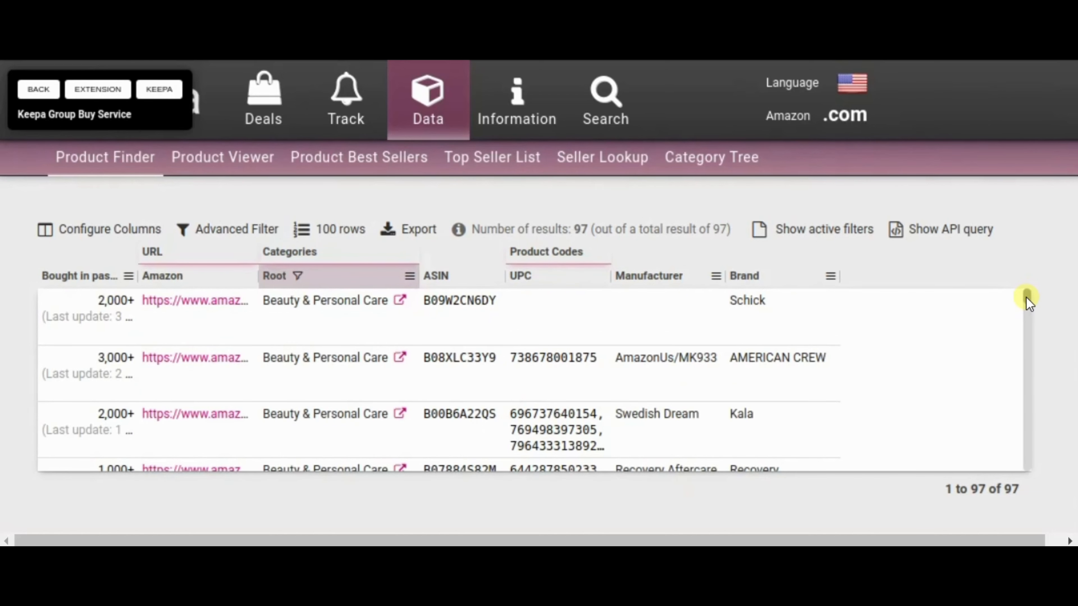
pyautogui.scroll(-2, 1029, 299)
pyautogui.scroll(2, 1030, 299)
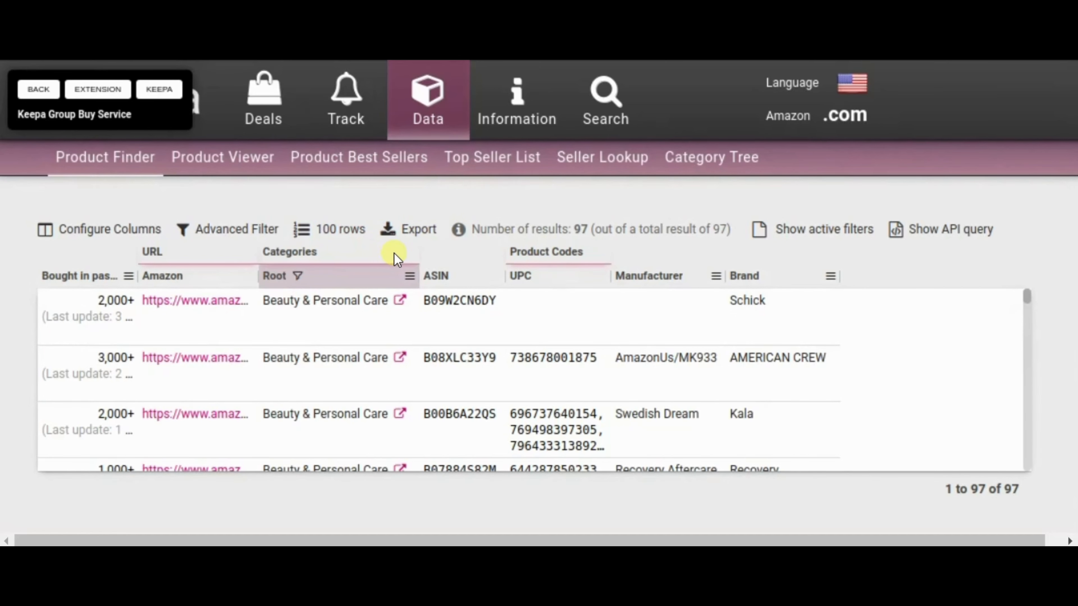
pyautogui.click(409, 229)
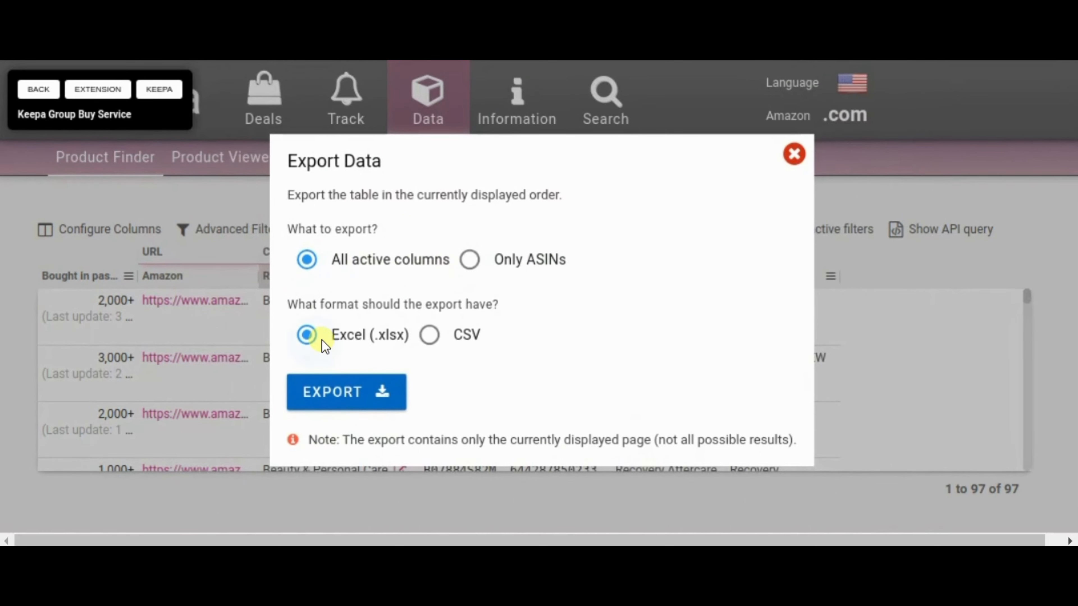
pyautogui.click(366, 393)
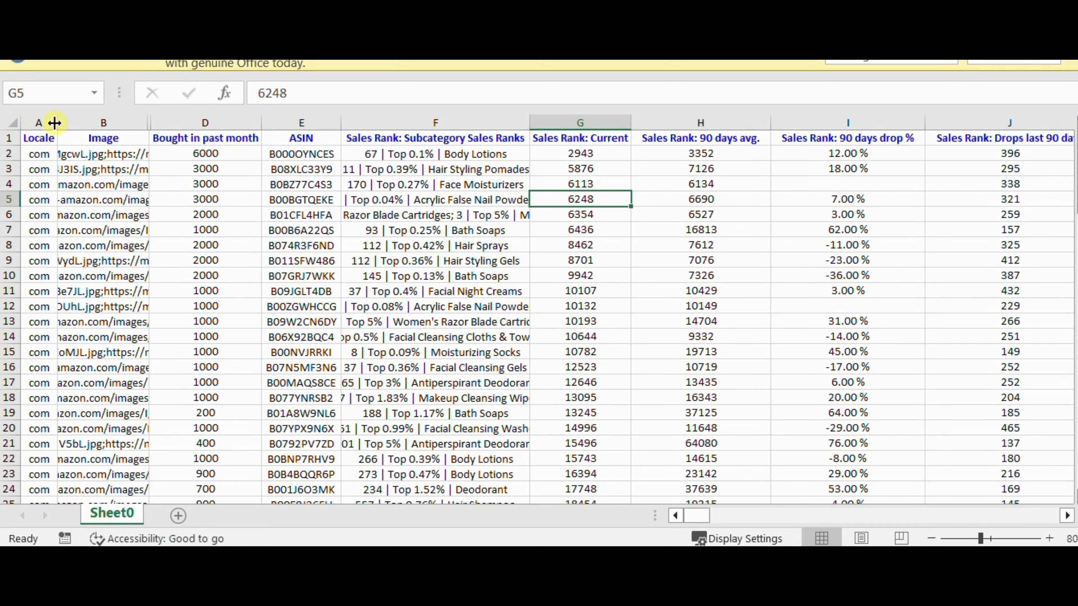
# In the exported sheet in Excel, widen the Locale and Image columns slightly
pyautogui.moveTo(55, 122); pyautogui.dragTo(61, 122)
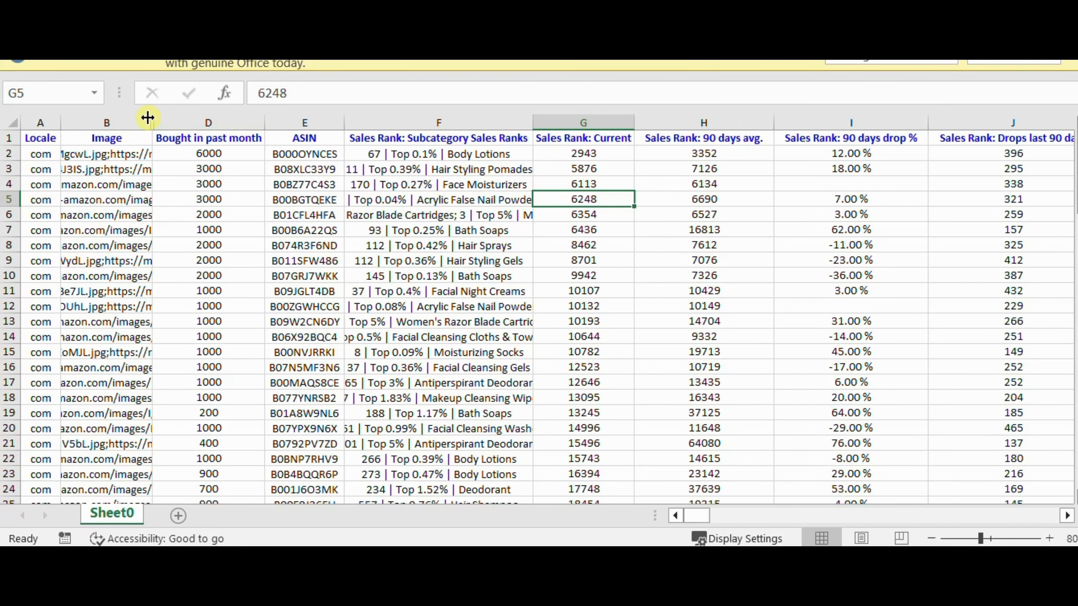
pyautogui.moveTo(148, 117); pyautogui.dragTo(166, 123)
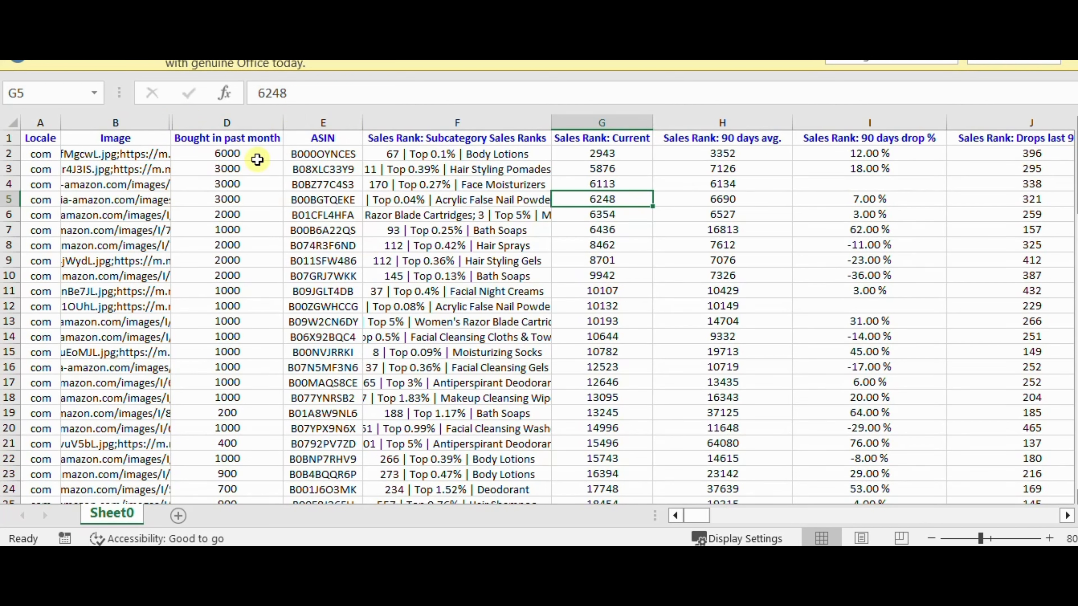
# Freeze the header row of the exported product sheet
pyautogui.moveTo(1076, 169); pyautogui.dragTo(1076, 169)
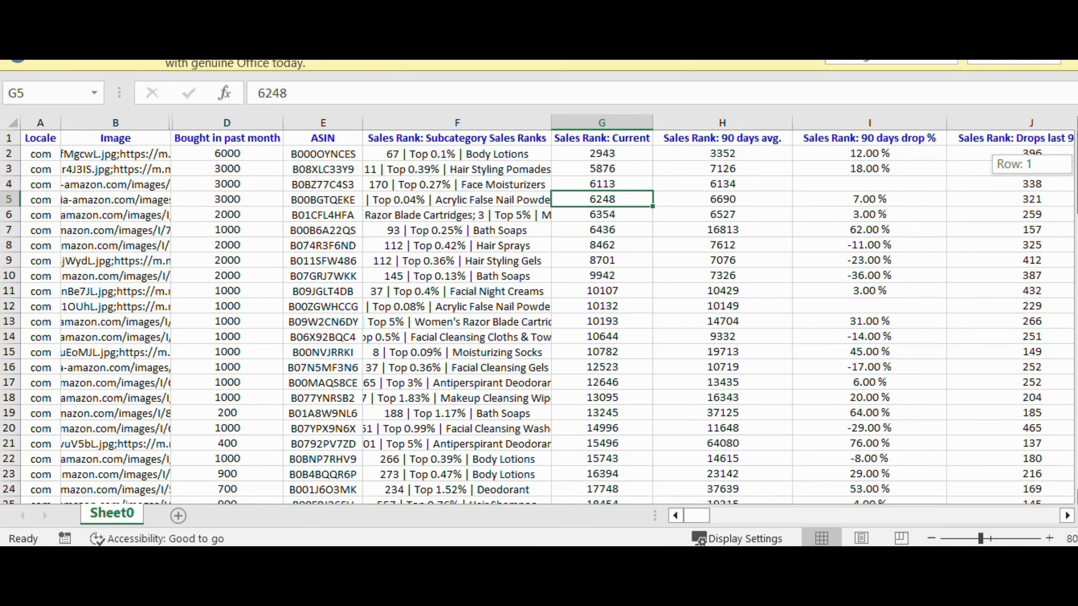
pyautogui.moveTo(1076, 170); pyautogui.dragTo(1076, 170)
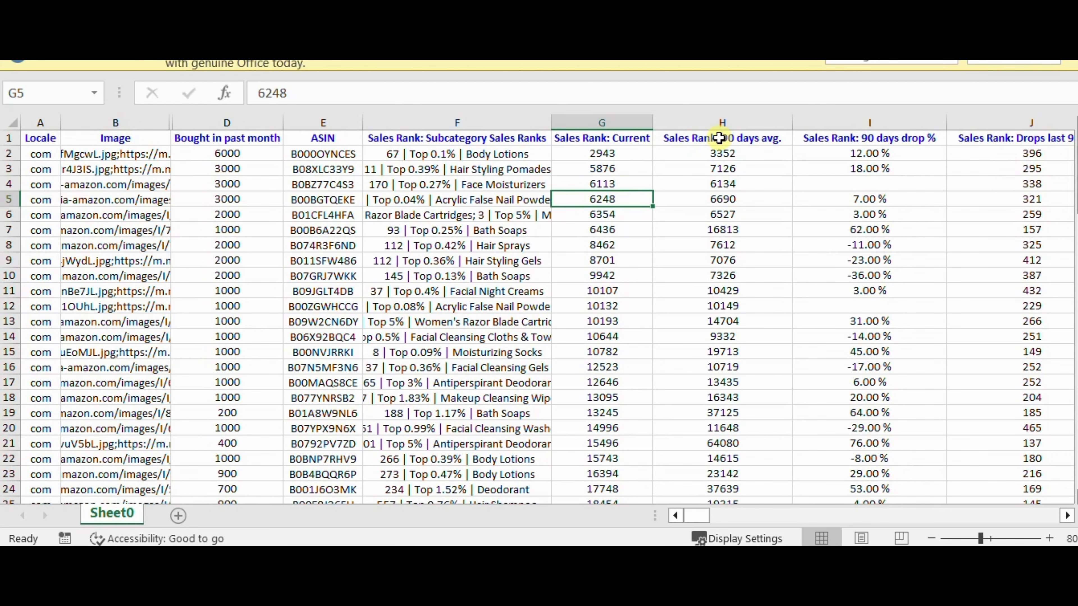
pyautogui.moveTo(1077, 178); pyautogui.dragTo(1077, 178)
pyautogui.moveTo(5, 138); pyautogui.dragTo(4, 138)
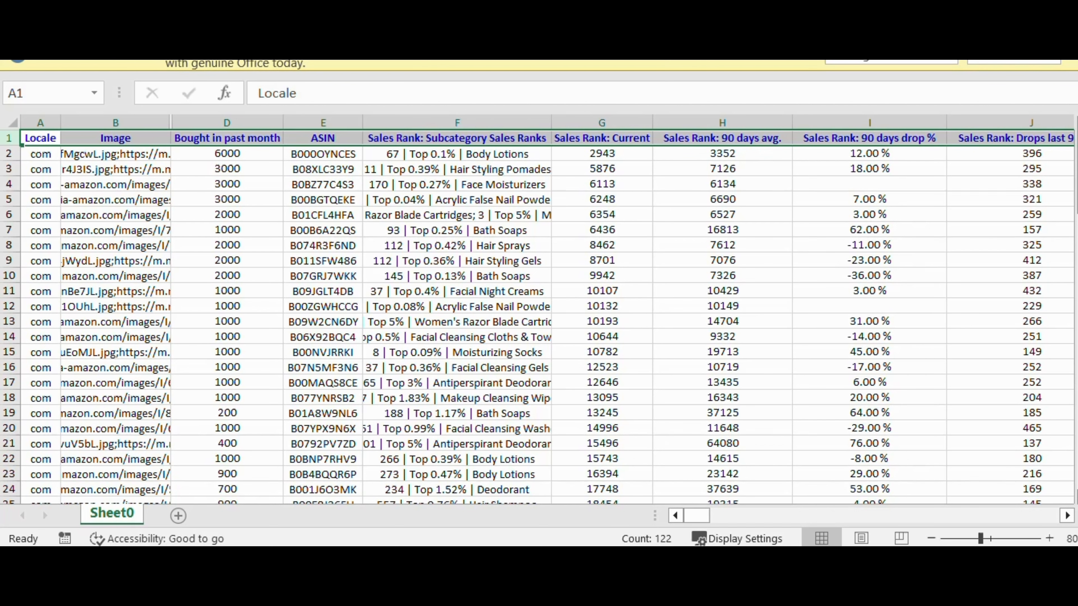
pyautogui.click(405, 30)
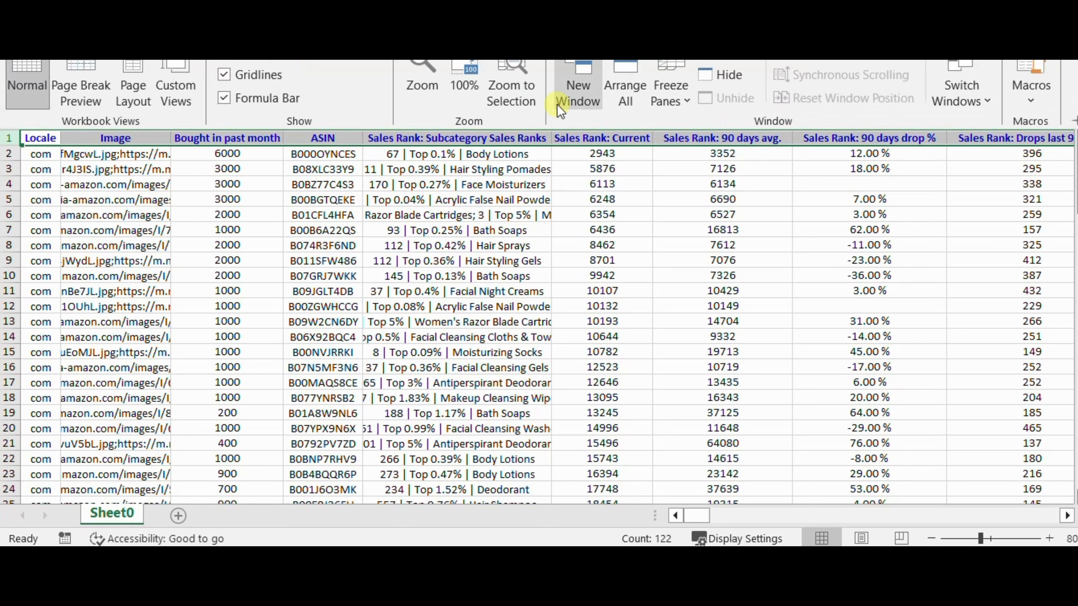
pyautogui.click(685, 102)
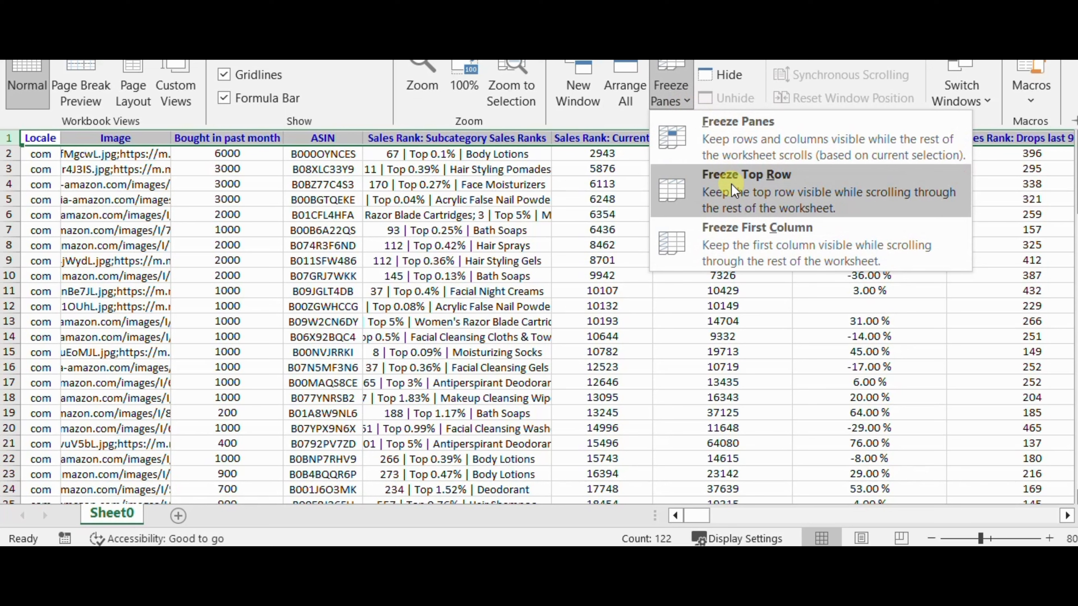
pyautogui.click(733, 191)
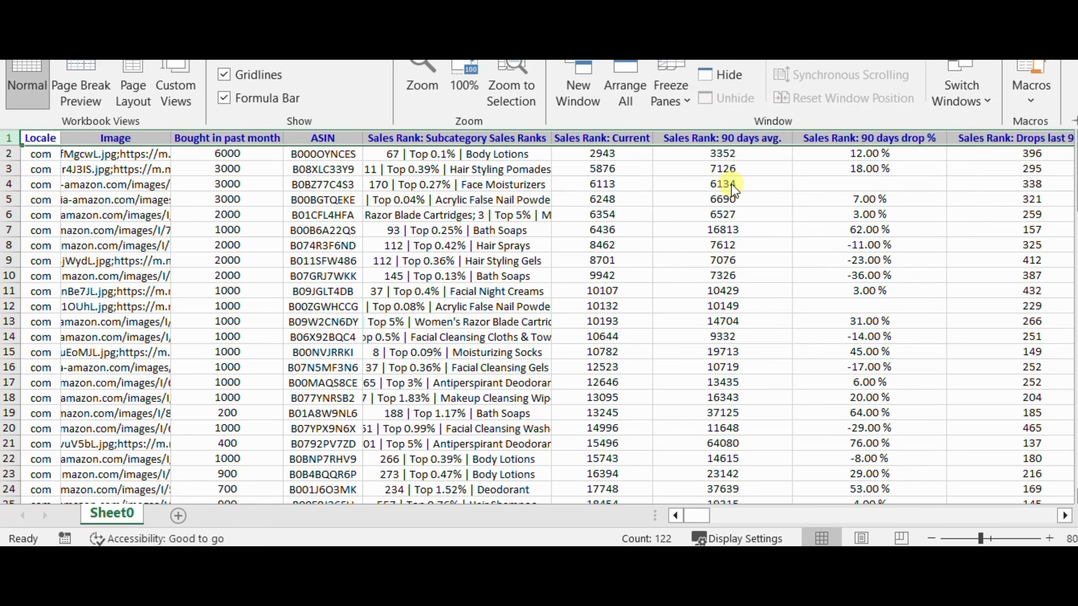
pyautogui.click(659, 178)
pyautogui.click(660, 182)
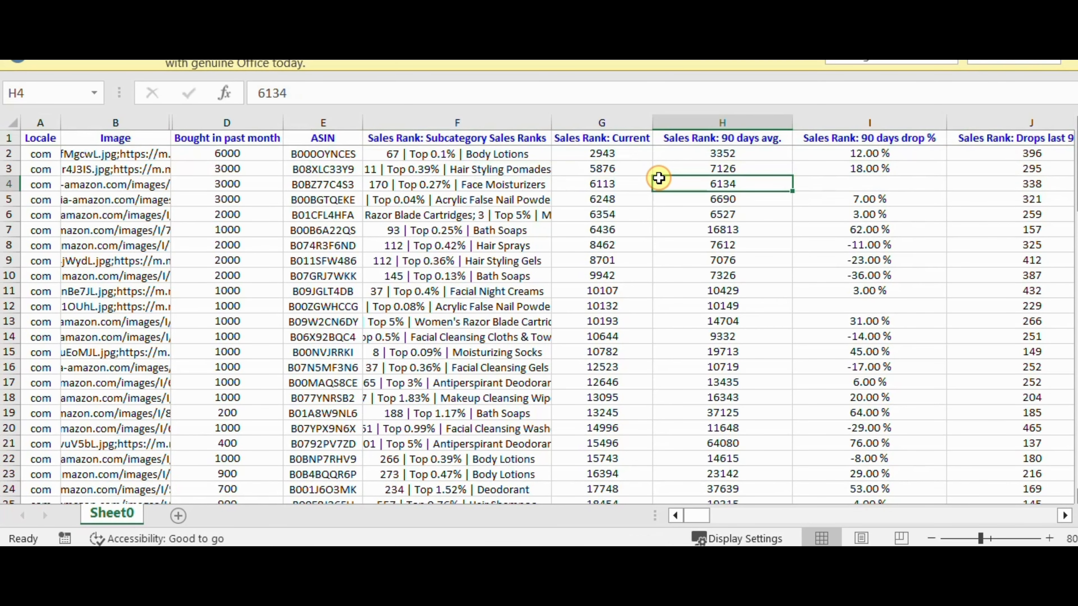
pyautogui.moveTo(1076, 193)
pyautogui.mouseDown()
pyautogui.moveTo(1076, 272)
pyautogui.moveTo(1076, 193)
pyautogui.mouseUp()
# Compare the products' current sales rank with the 90-day average rank and the 90-day drop percentage
pyautogui.click(675, 217)
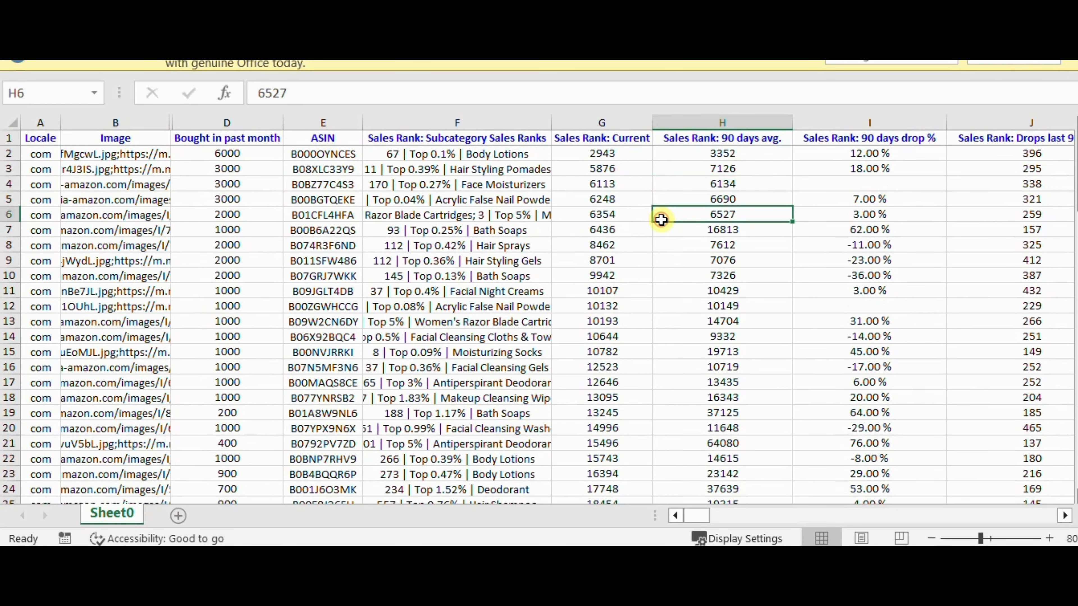
pyautogui.click(646, 217)
pyautogui.click(788, 209)
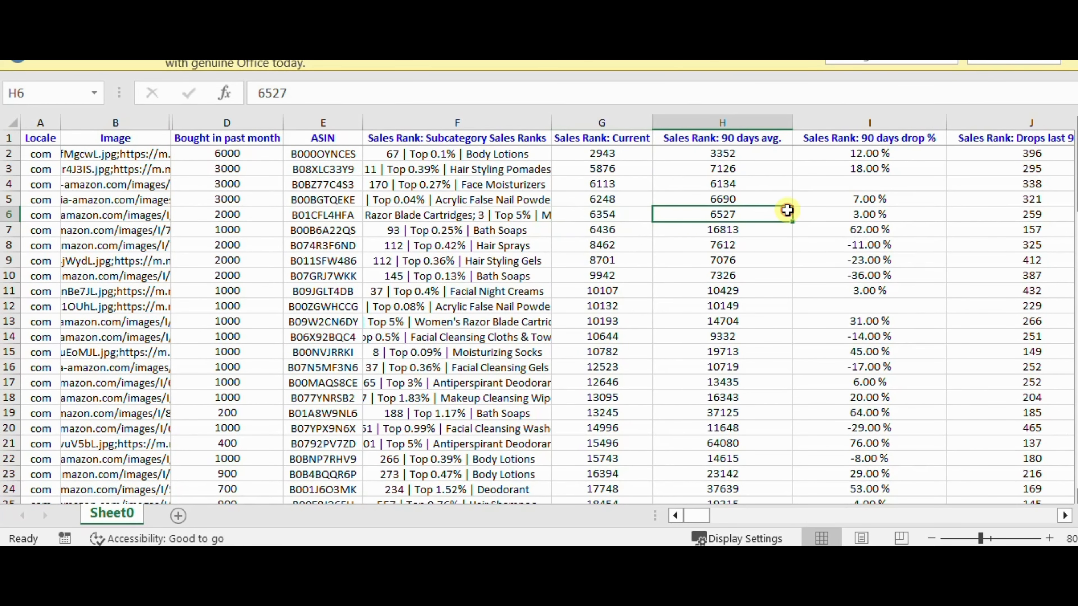
pyautogui.click(855, 213)
pyautogui.click(757, 203)
pyautogui.click(698, 172)
pyautogui.click(601, 174)
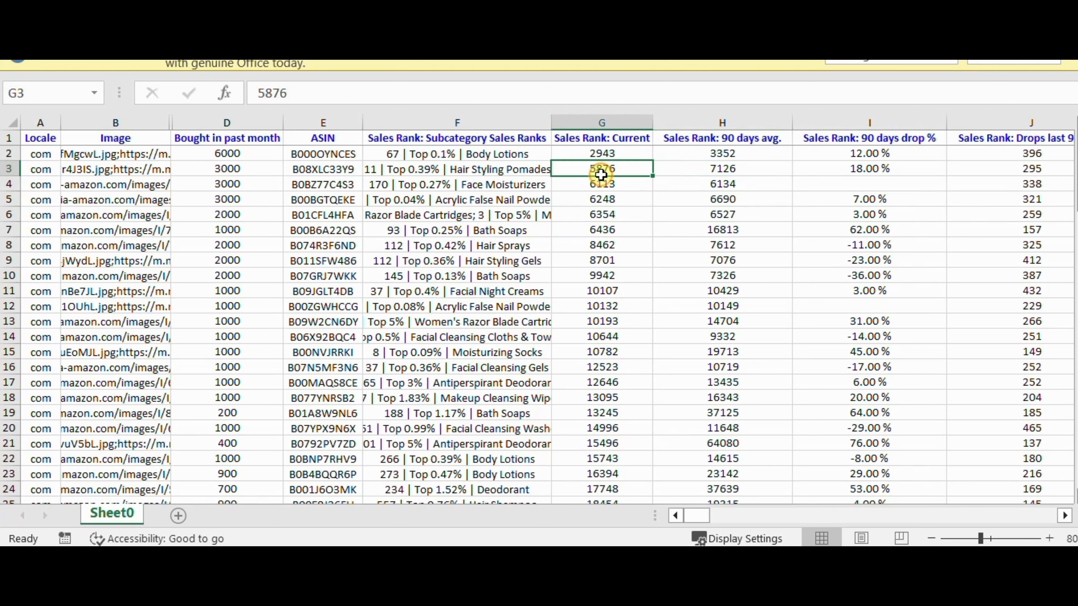
pyautogui.click(621, 220)
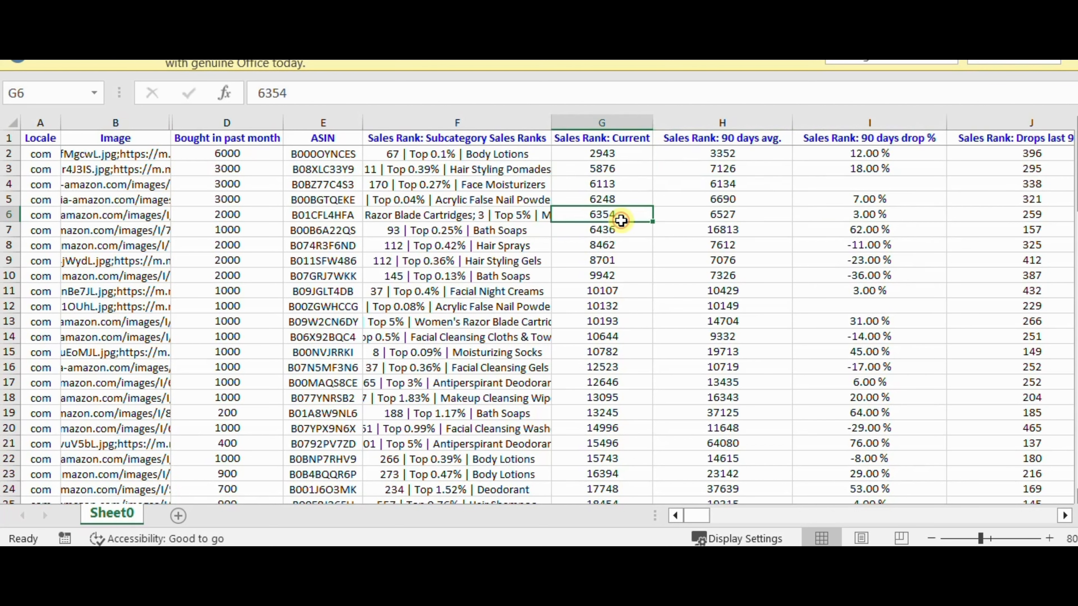
pyautogui.click(747, 413)
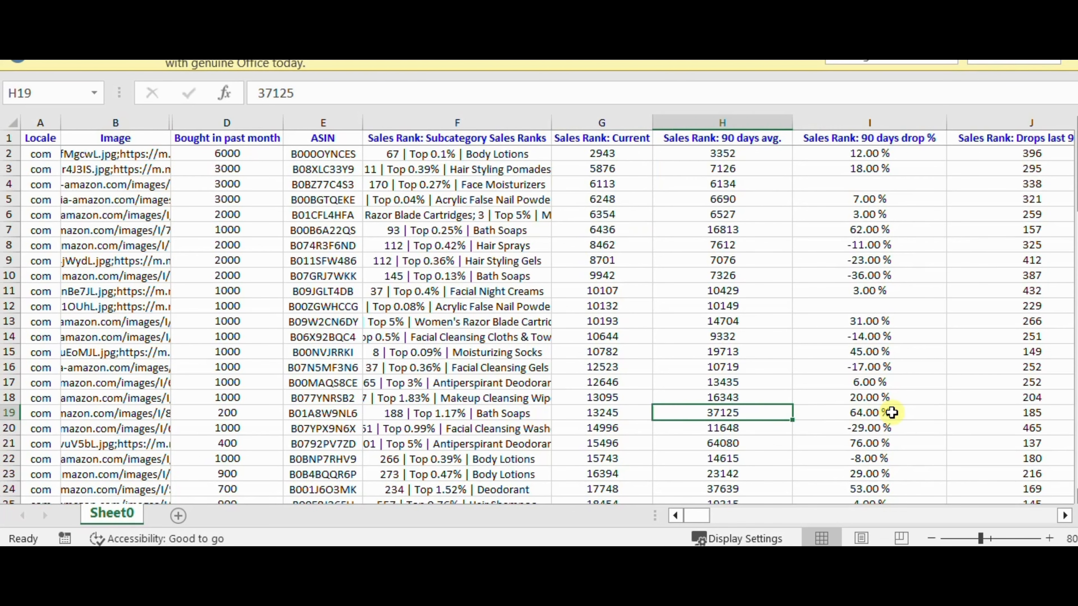
# Examine the Buy Box Seller and Buy Box: % Top Seller 30 days columns across the exported products
pyautogui.moveTo(693, 511); pyautogui.dragTo(739, 518)
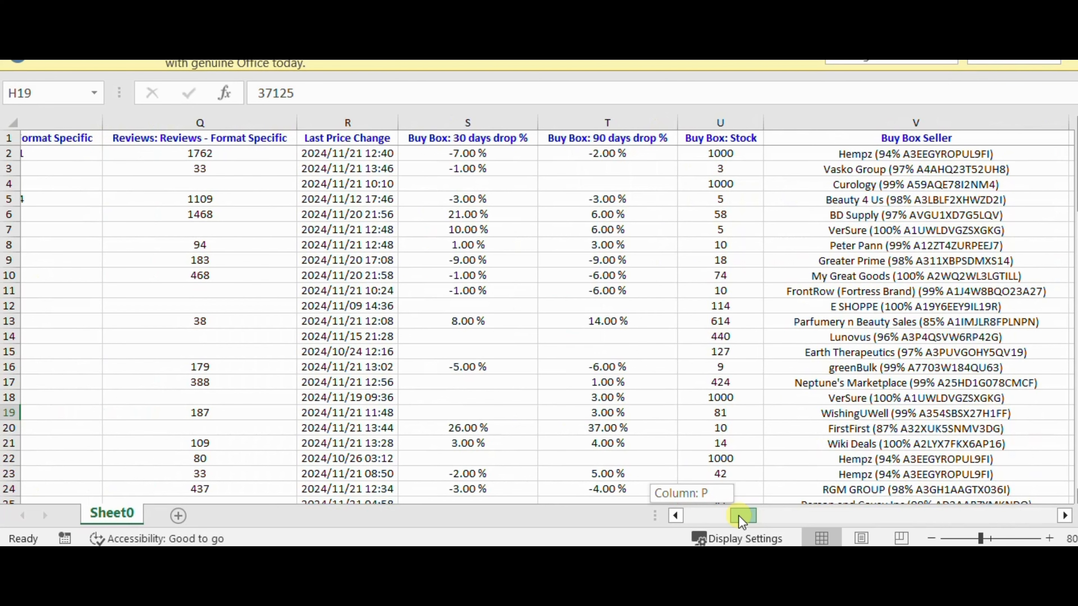
pyautogui.moveTo(742, 521); pyautogui.dragTo(746, 517)
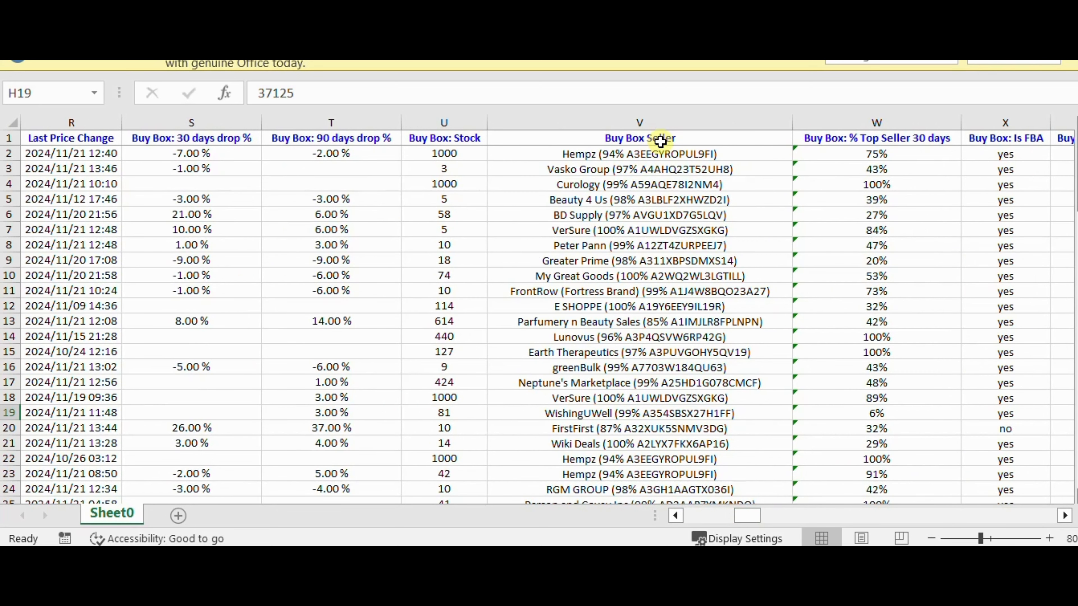
pyautogui.click(656, 124)
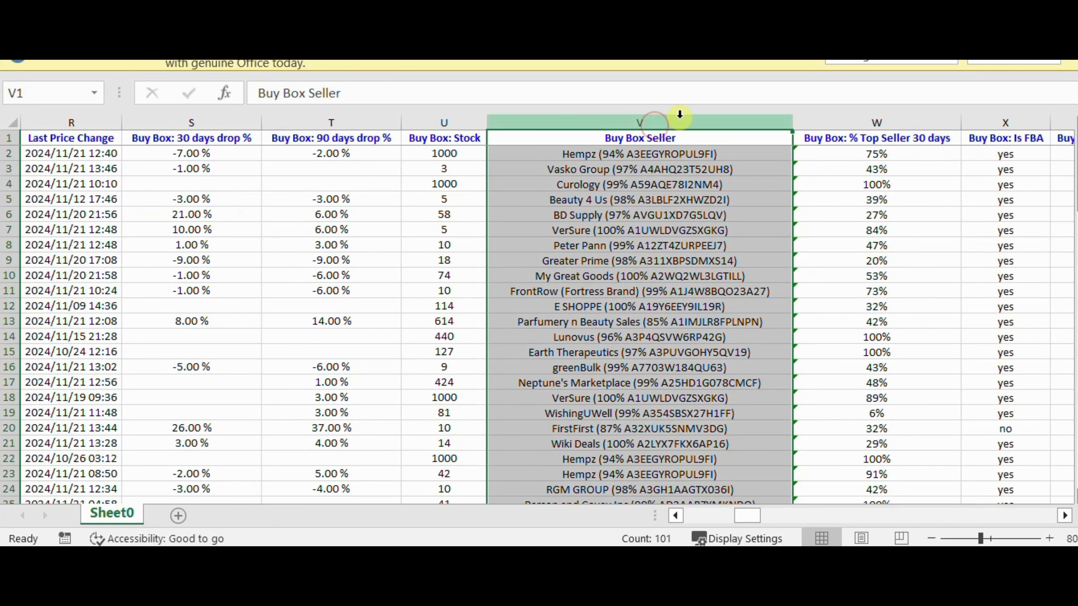
pyautogui.click(826, 123)
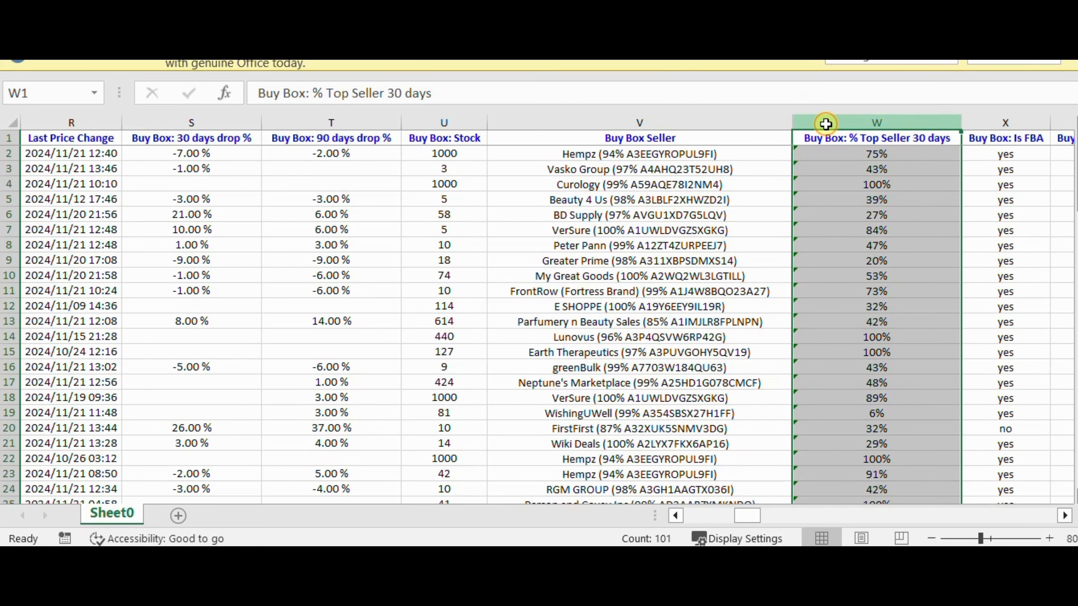
pyautogui.click(654, 263)
pyautogui.moveTo(810, 445); pyautogui.dragTo(830, 513)
pyautogui.click(822, 459)
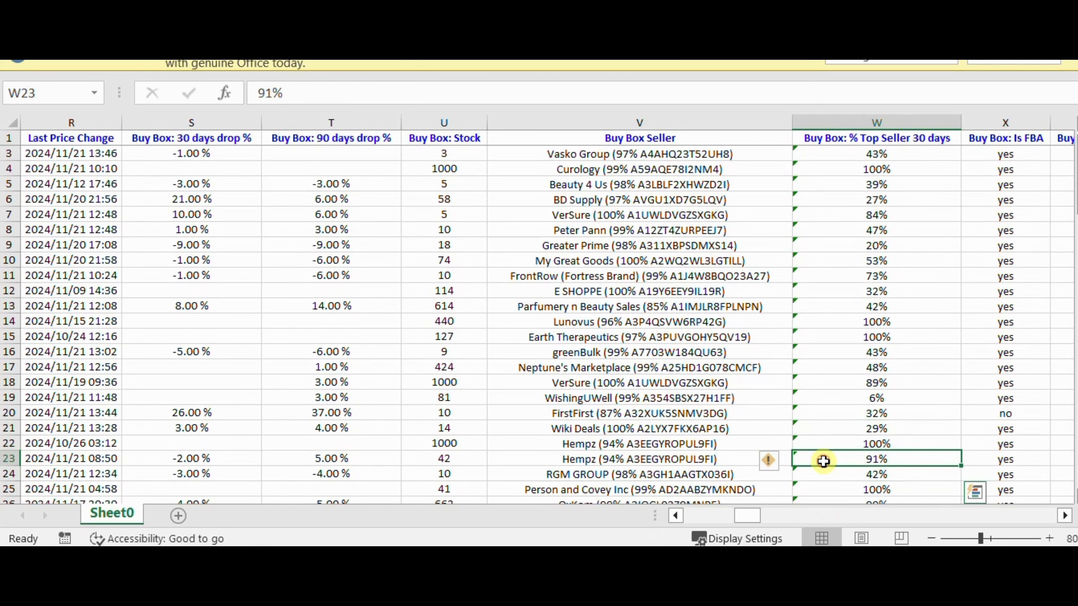
pyautogui.click(653, 339)
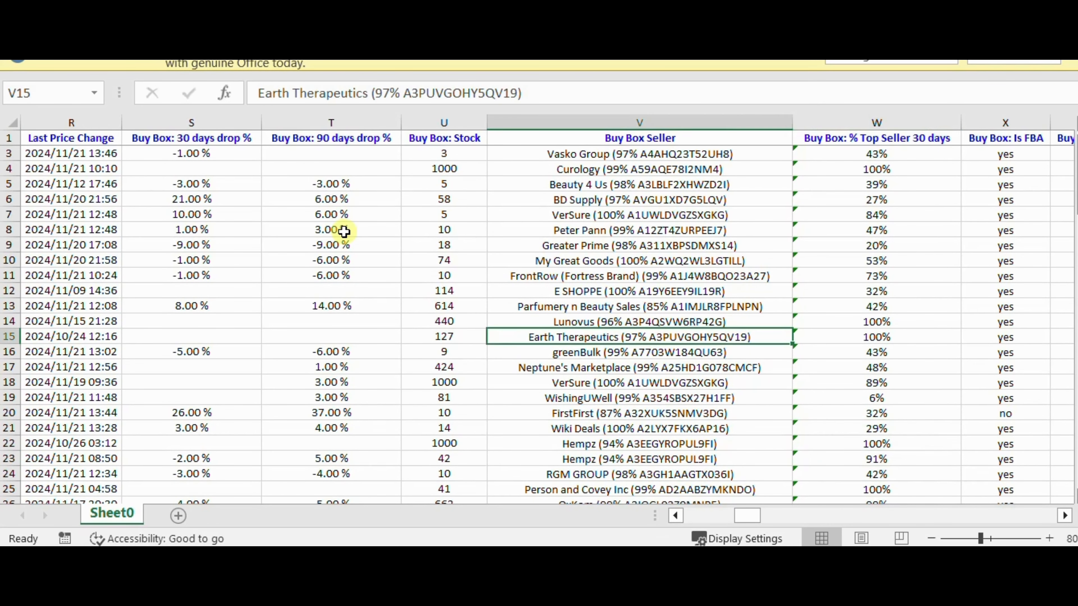
# Return to the sheet's first columns and switch back to the Keepa Product Finder results
pyautogui.moveTo(743, 515); pyautogui.dragTo(674, 521)
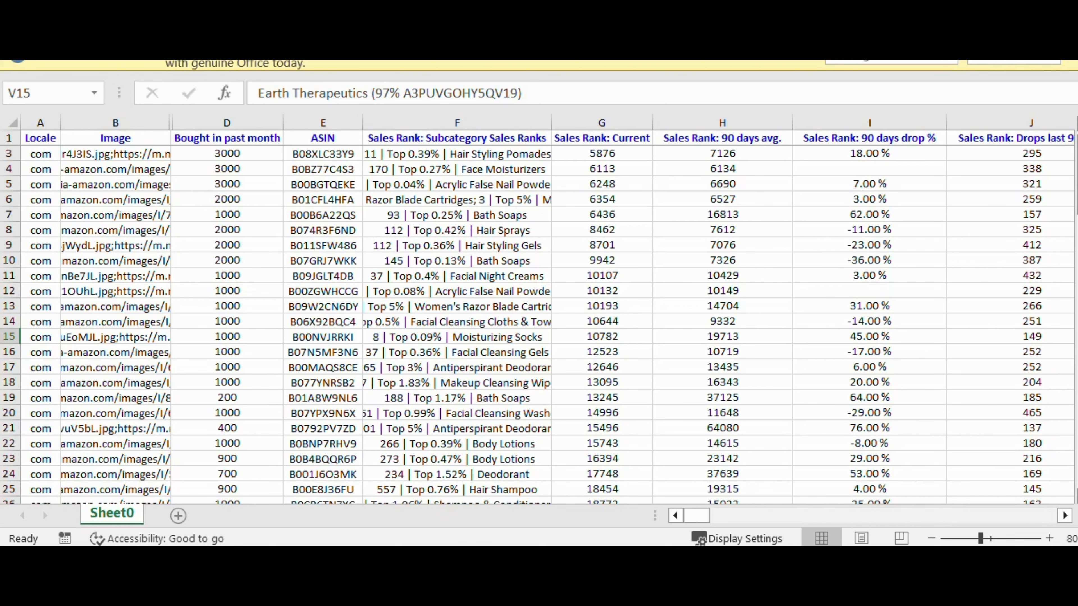
pyautogui.click(403, 560)
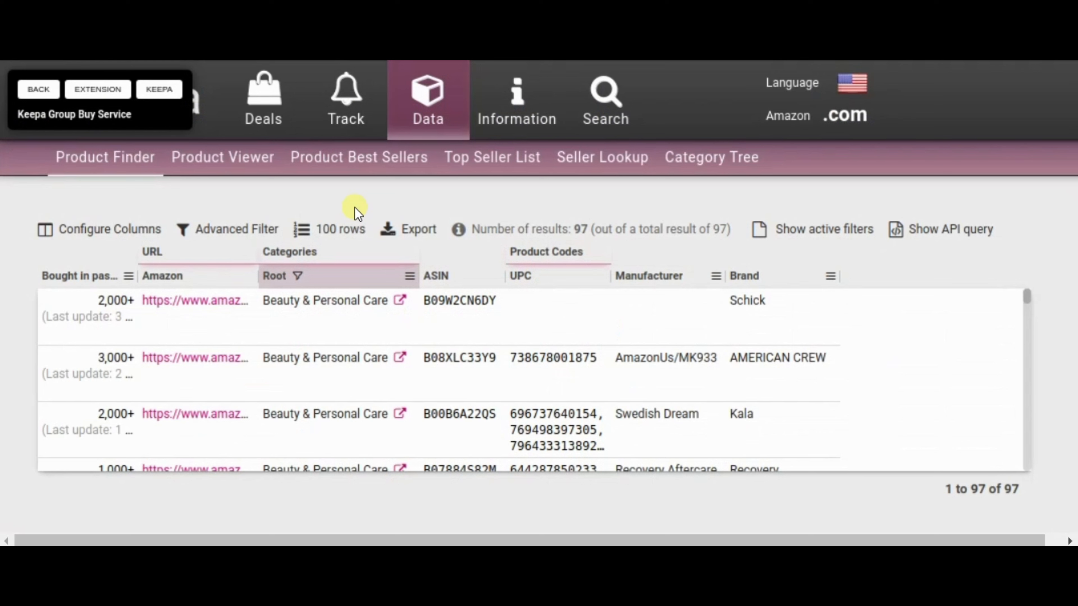